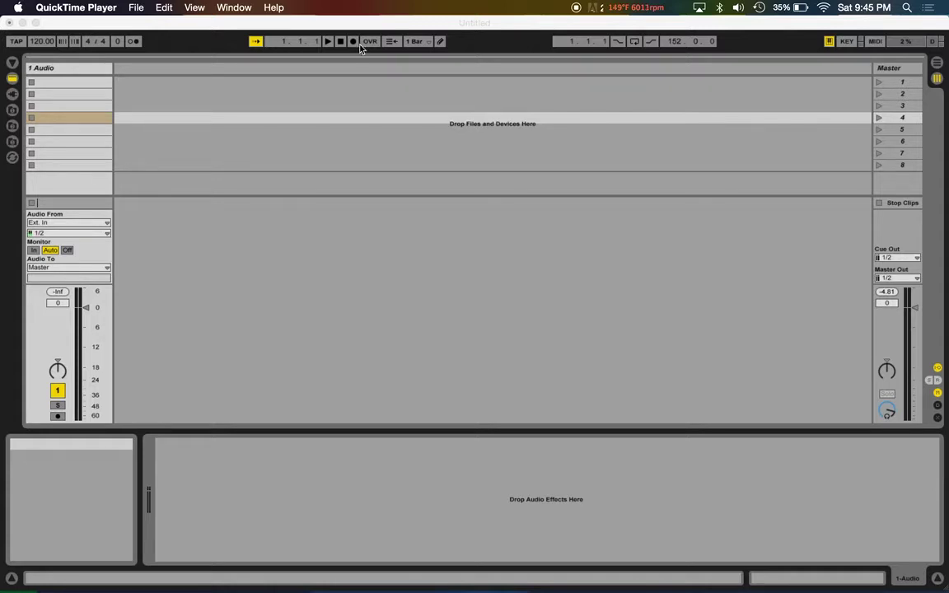
Set the global launch quantization to None.
click(326, 43)
click(418, 43)
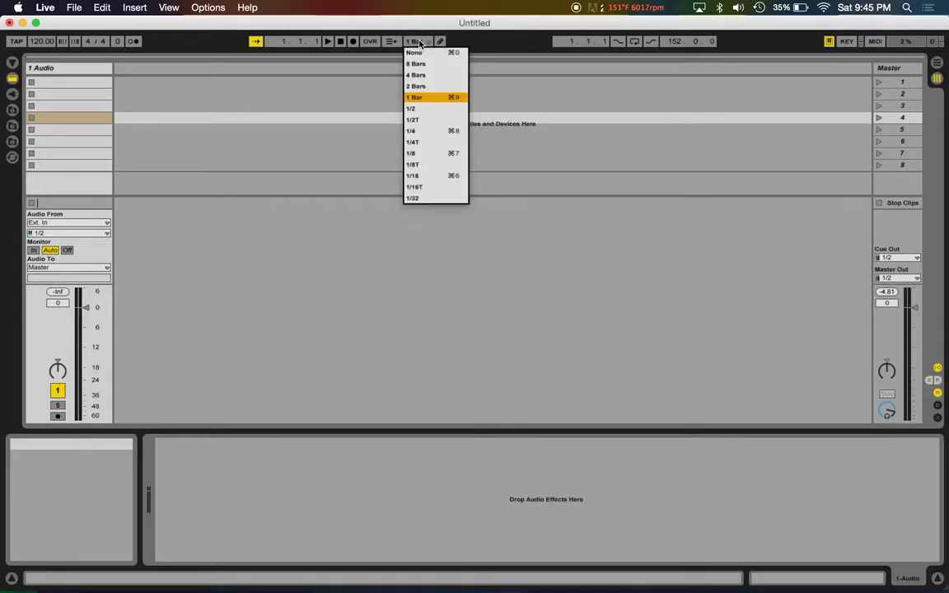
click(415, 53)
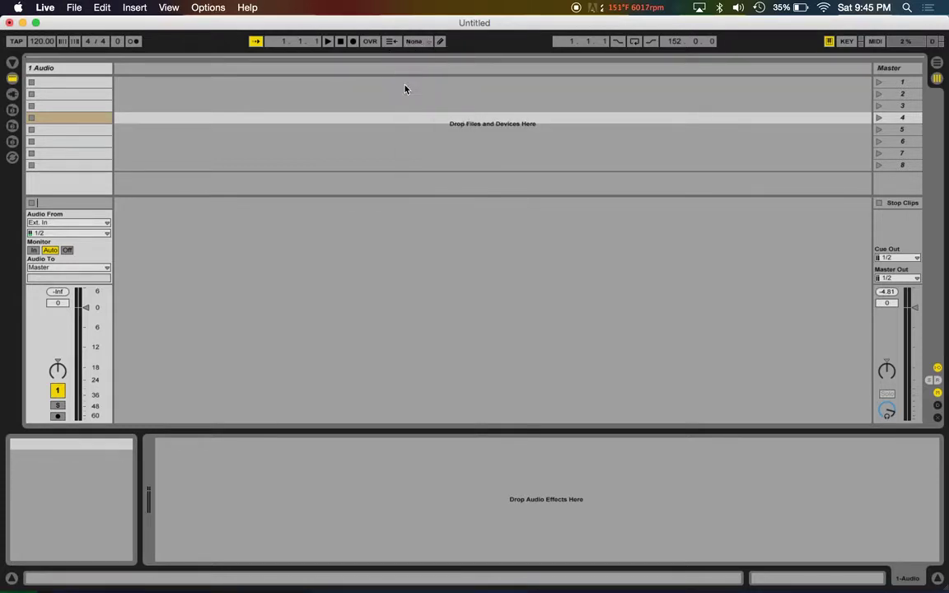
Insert a MIDI track, delete the 1 Audio track, and show the device browser.
click(260, 173)
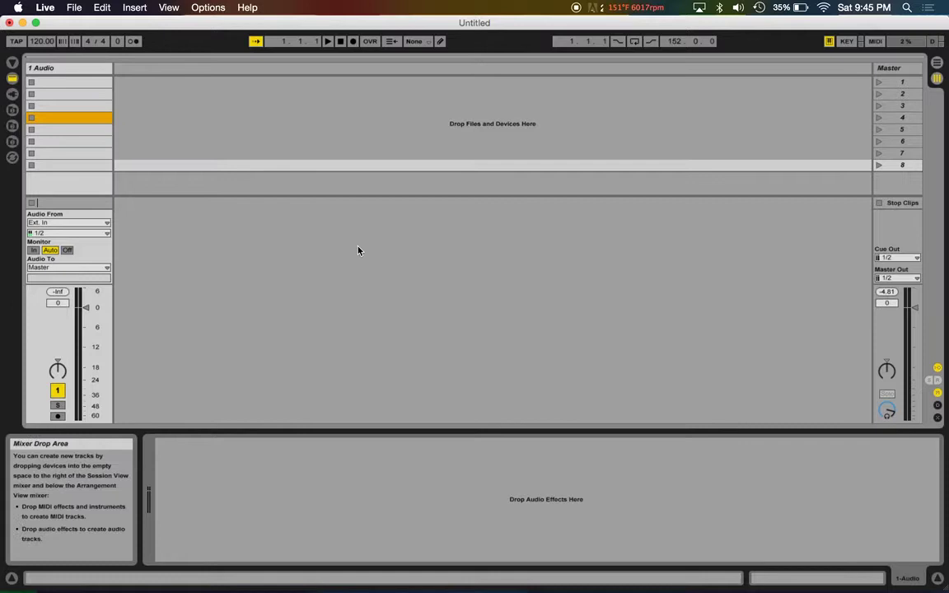
key(super+shift+t)
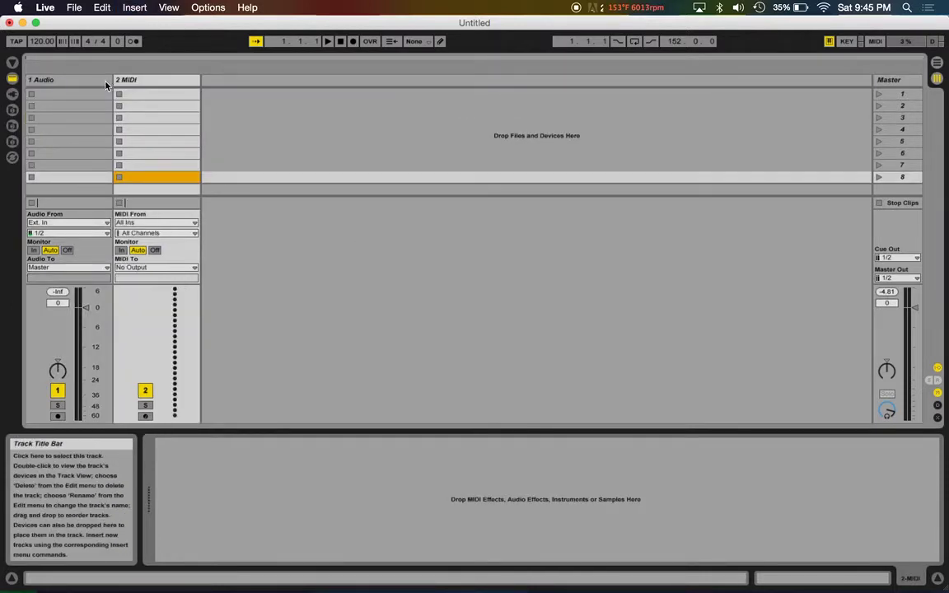
click(105, 83)
key(Delete)
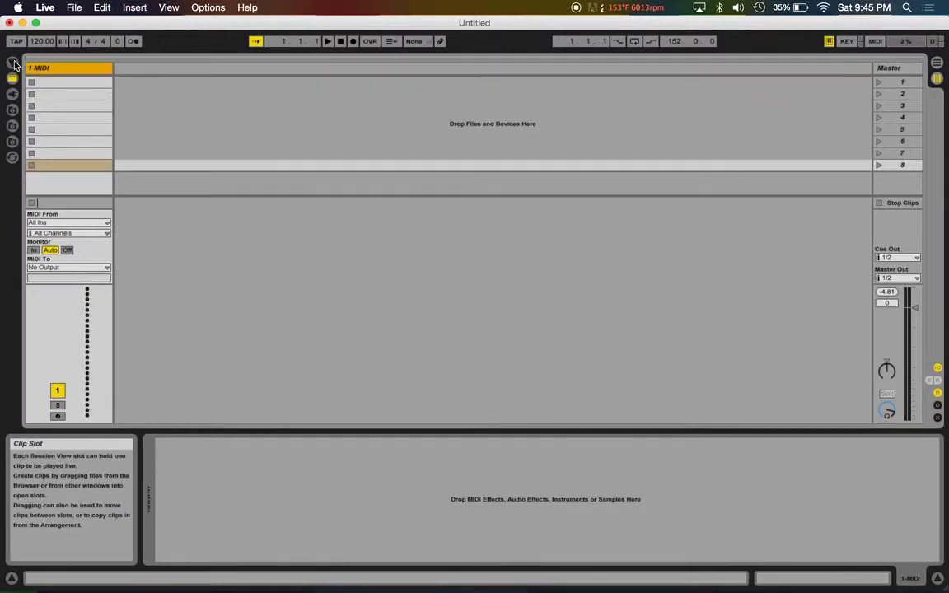
click(12, 63)
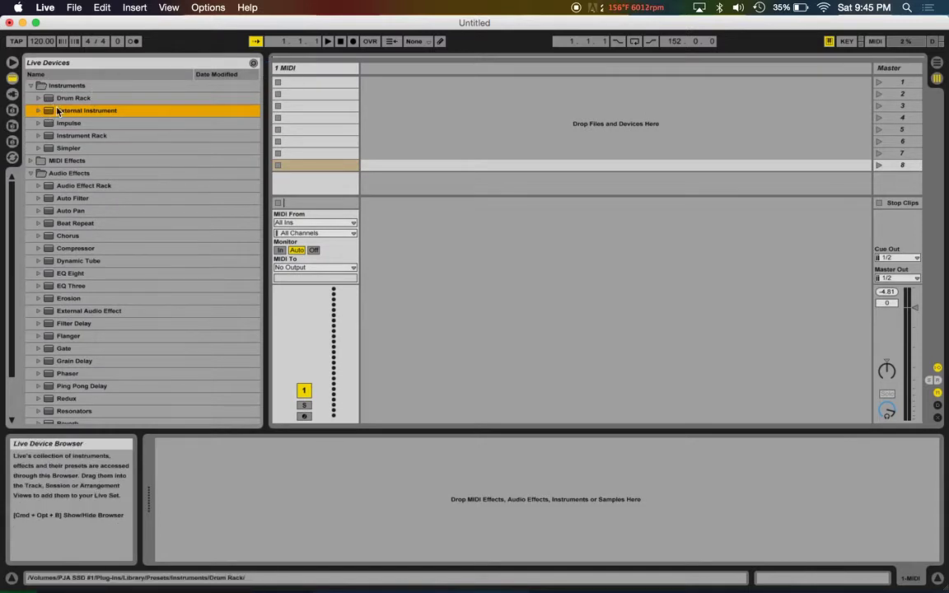
Drop an Instrument Rack onto the MIDI track and create one empty chain in its chain list.
drag(52, 139, 280, 113)
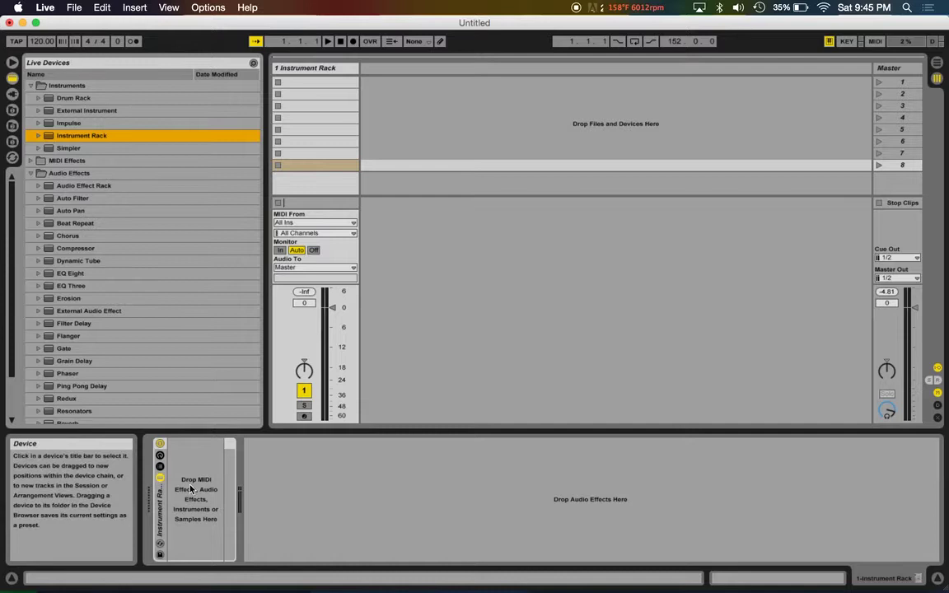
click(160, 466)
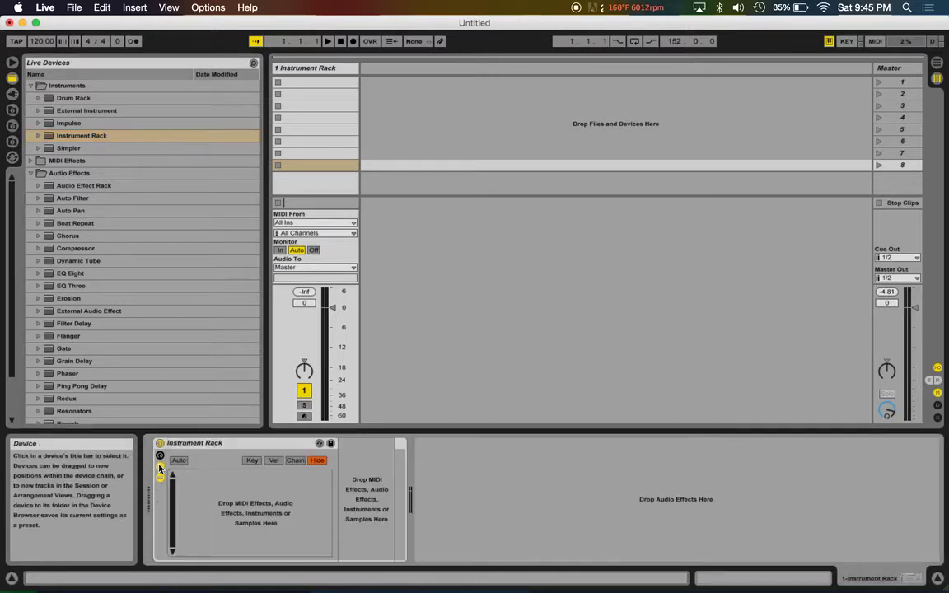
right_click(231, 506)
click(239, 516)
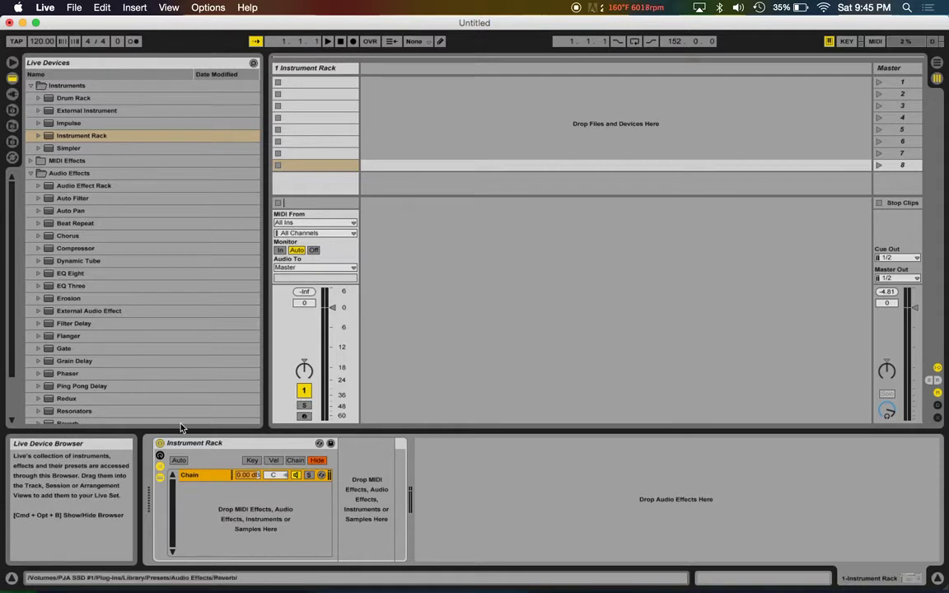
Rename the rack's new chain to OmniMulti.
key(super+r)
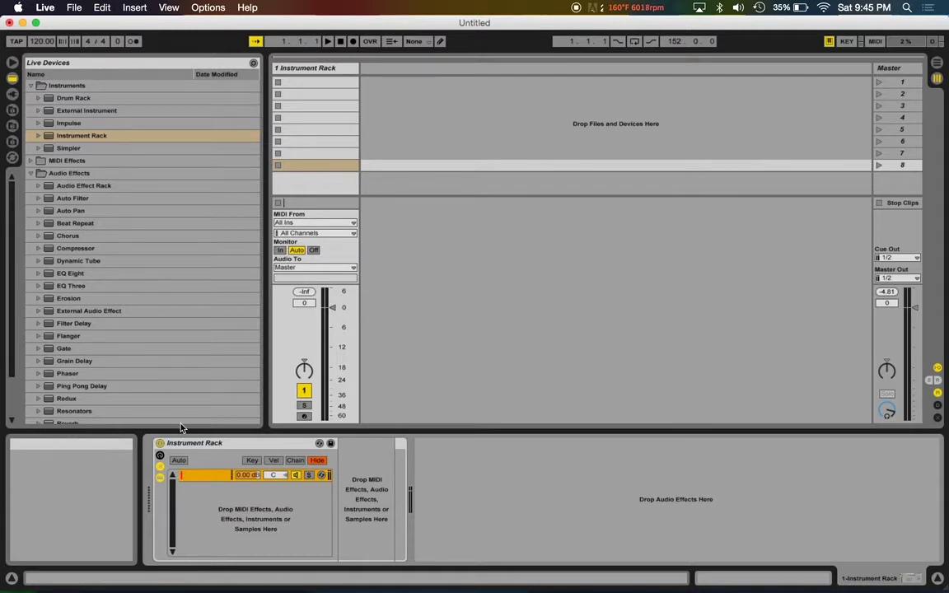
text(OMN)
key(BackSpace)
key(BackSpace)
text(mniMulti)
key(Return)
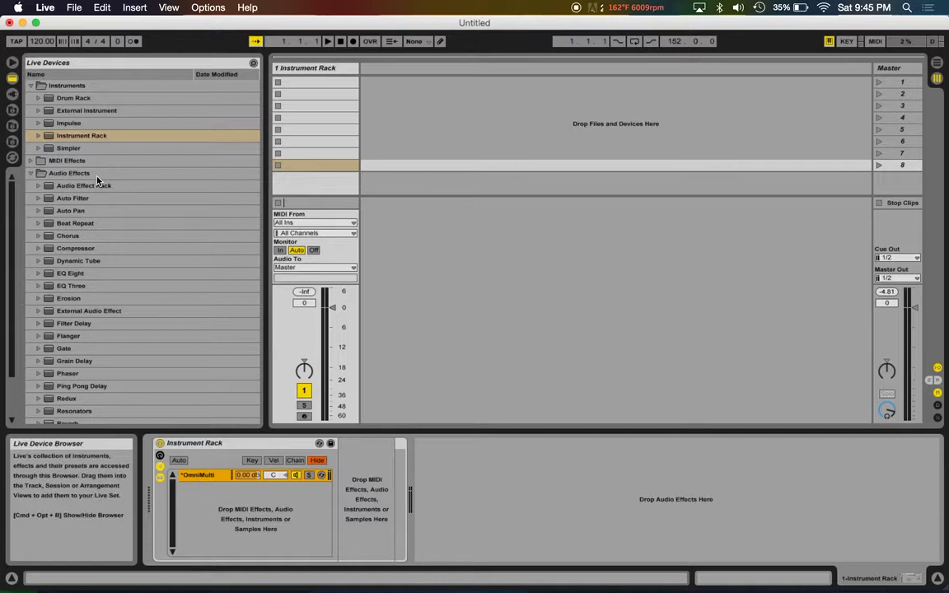
Add about six External Instrument chains below OmniMulti in the chain list.
drag(48, 114, 228, 448)
drag(128, 320, 216, 527)
drag(46, 106, 203, 494)
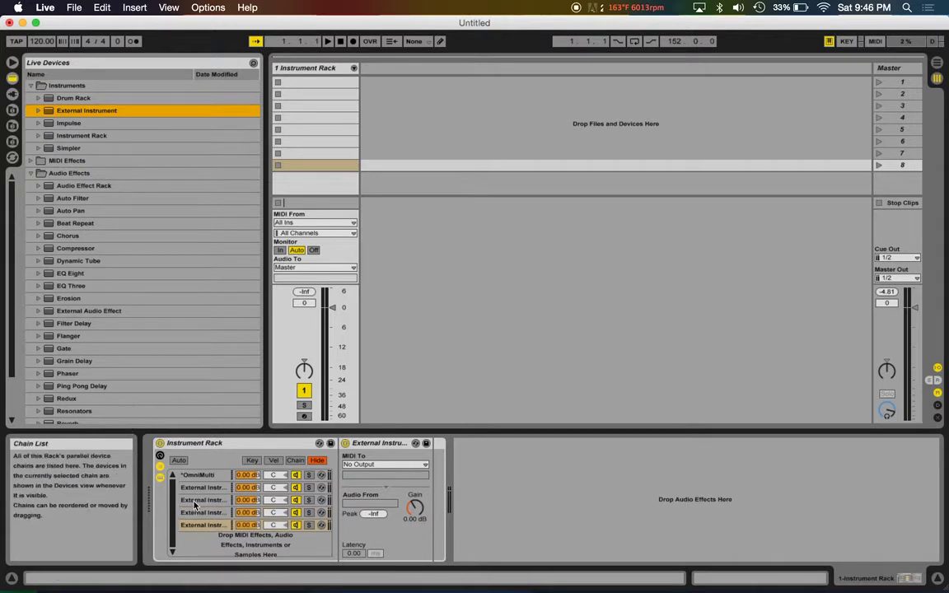
drag(46, 107, 178, 535)
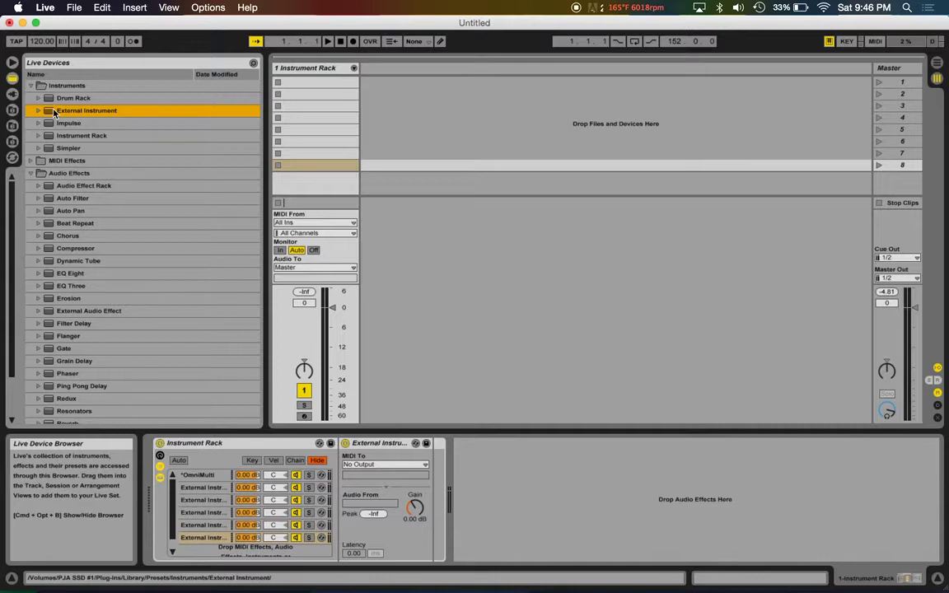
drag(86, 216, 183, 542)
scroll(248, 503, down, 2)
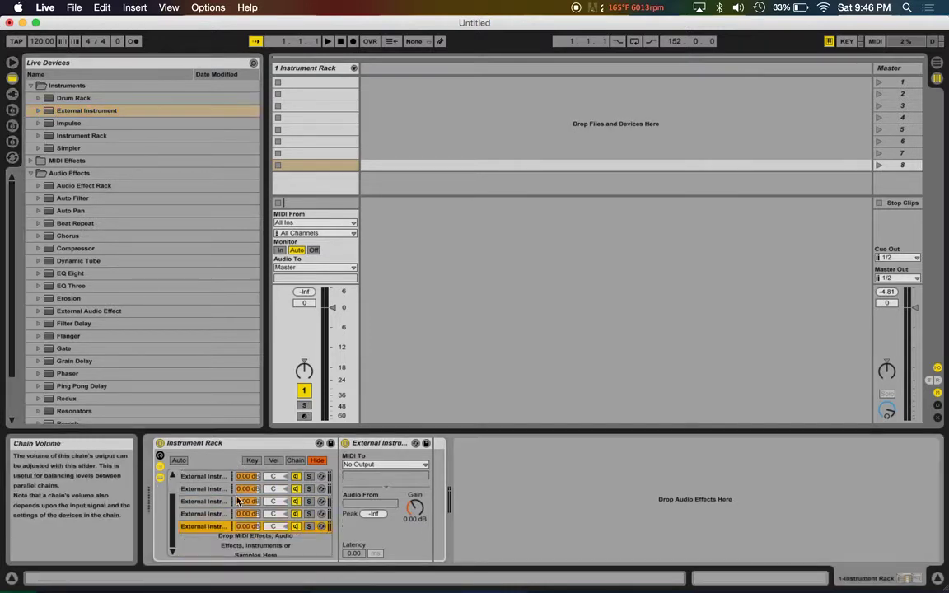
drag(46, 111, 216, 507)
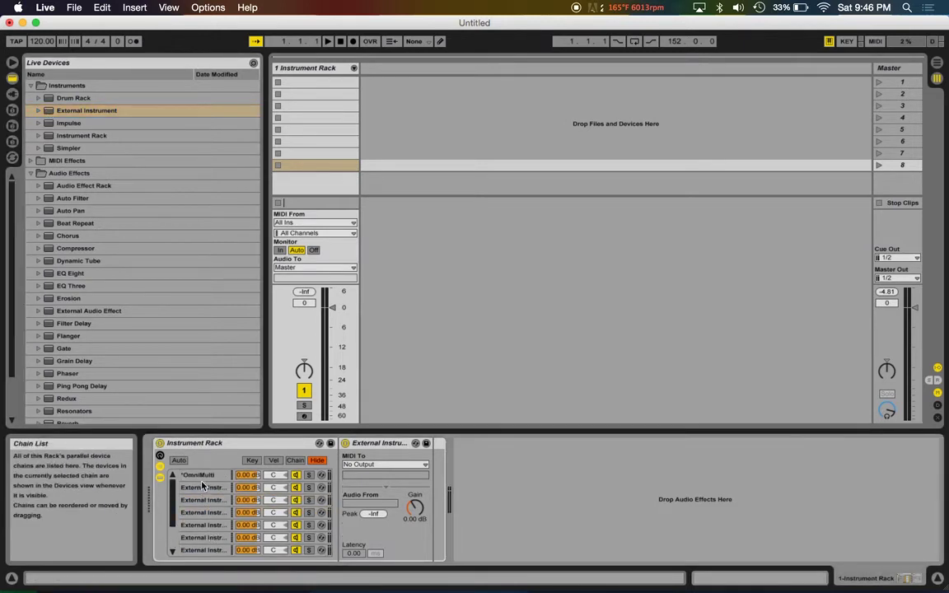
Load Omnisphere from Plug-In Devices into the OmniMulti chain and open its plug-in window.
click(198, 475)
click(13, 94)
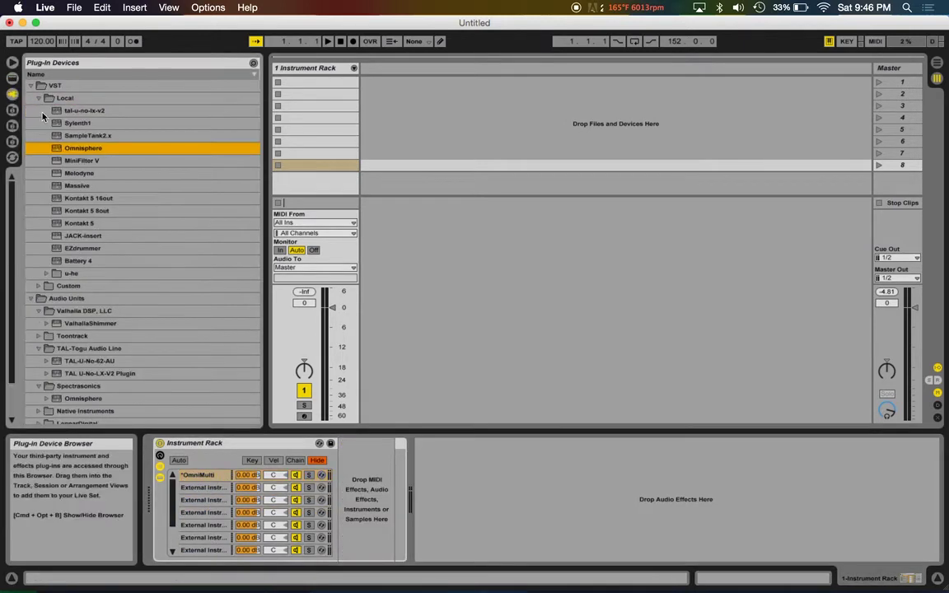
drag(59, 143, 345, 466)
click(300, 462)
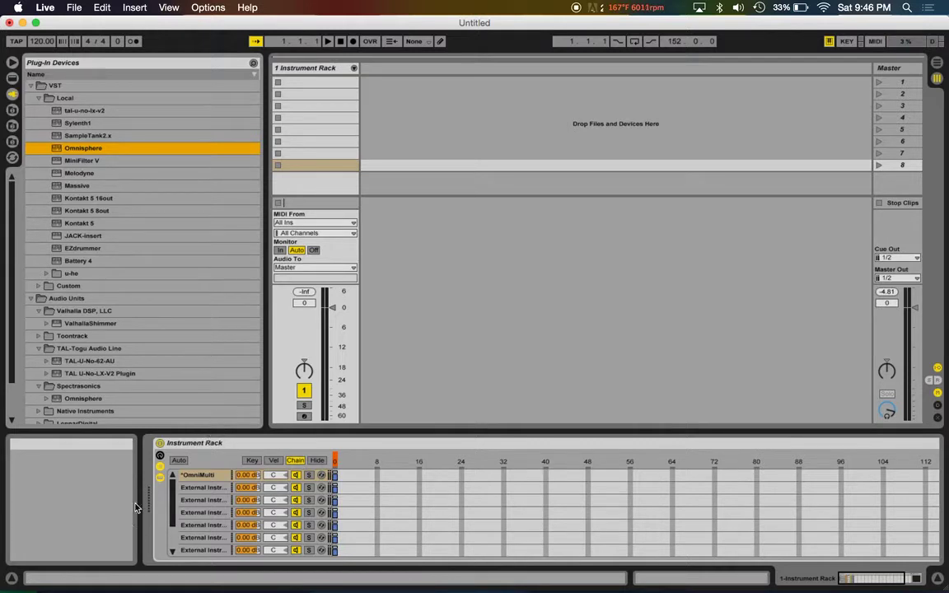
click(12, 62)
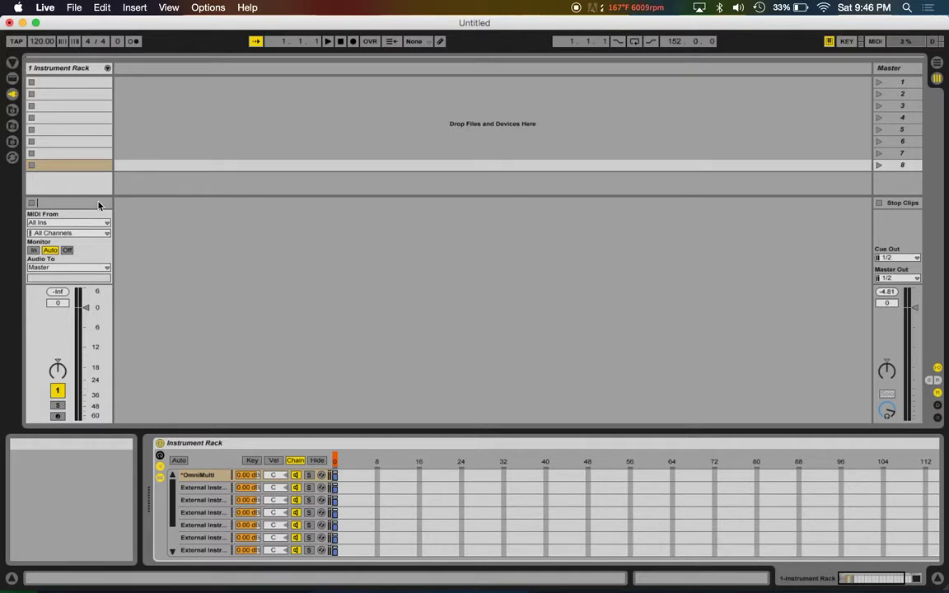
click(315, 460)
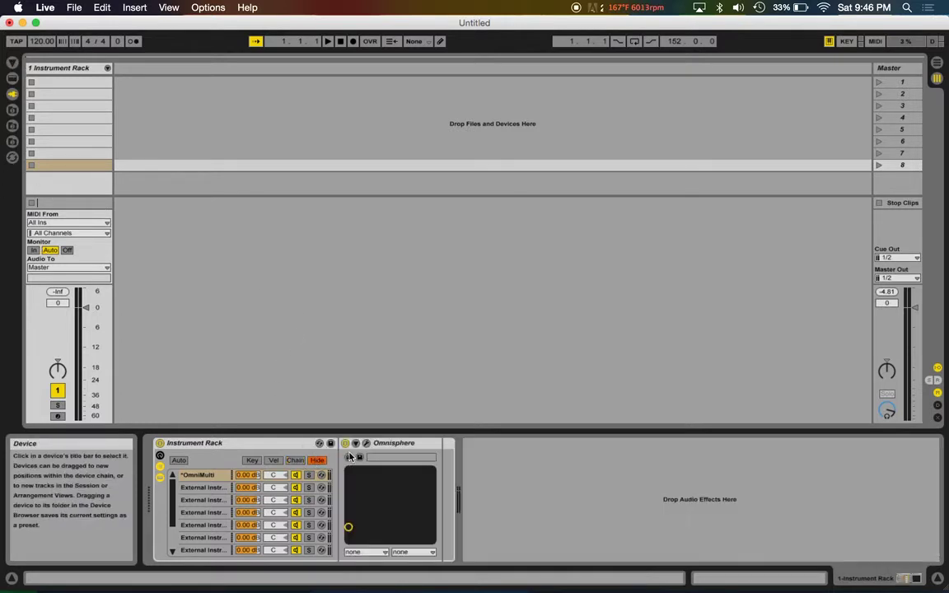
click(365, 446)
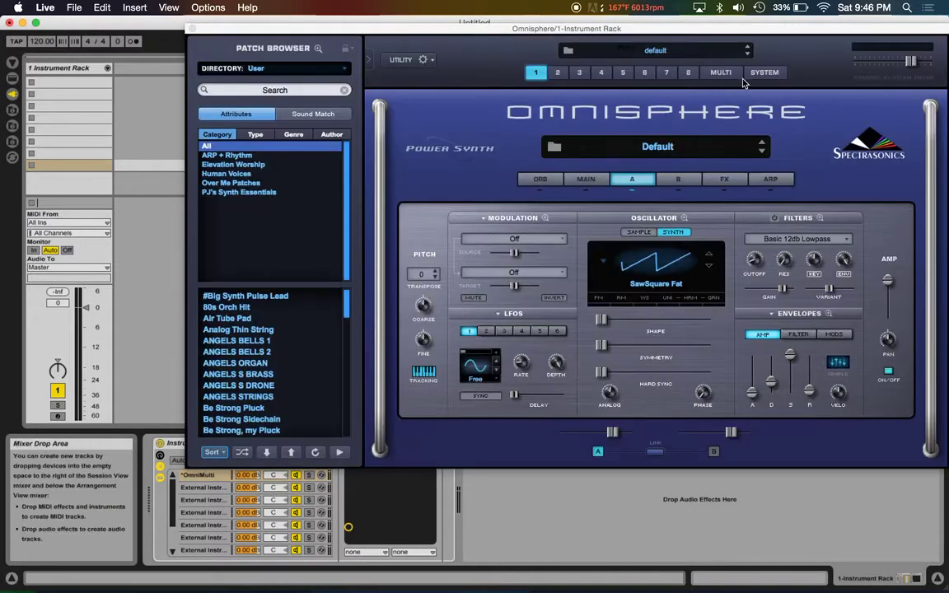
Switch Omnisphere to its MULTI mixer view, then close the plug-in window.
click(728, 74)
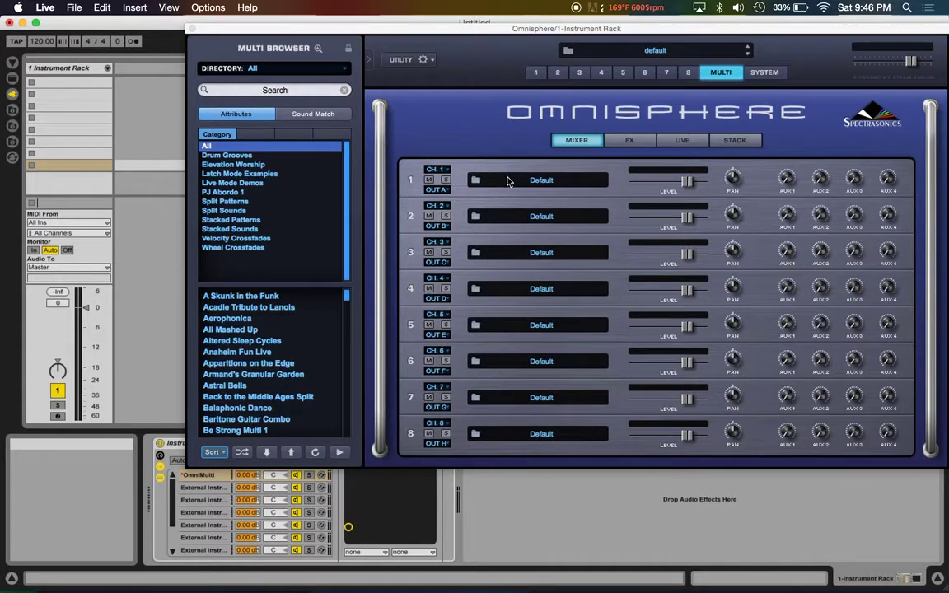
click(206, 480)
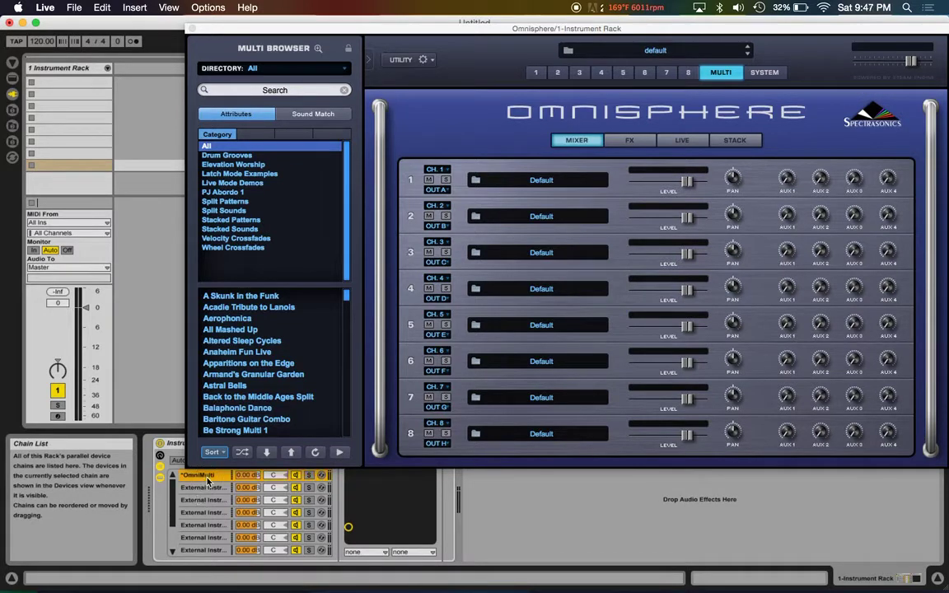
click(192, 29)
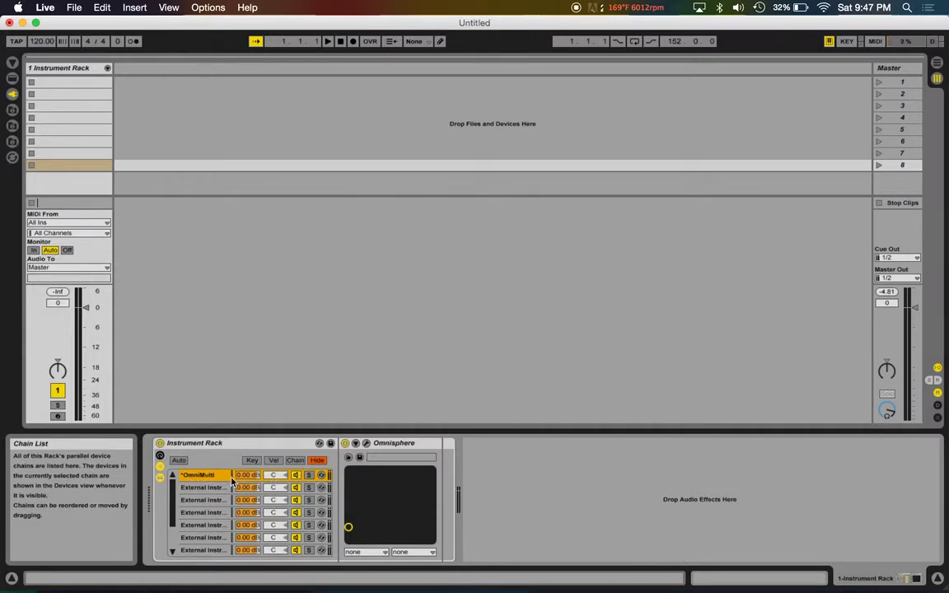
Reopen Omnisphere, look over the STACK, LIVE and FX pages, and return to MIXER.
click(367, 443)
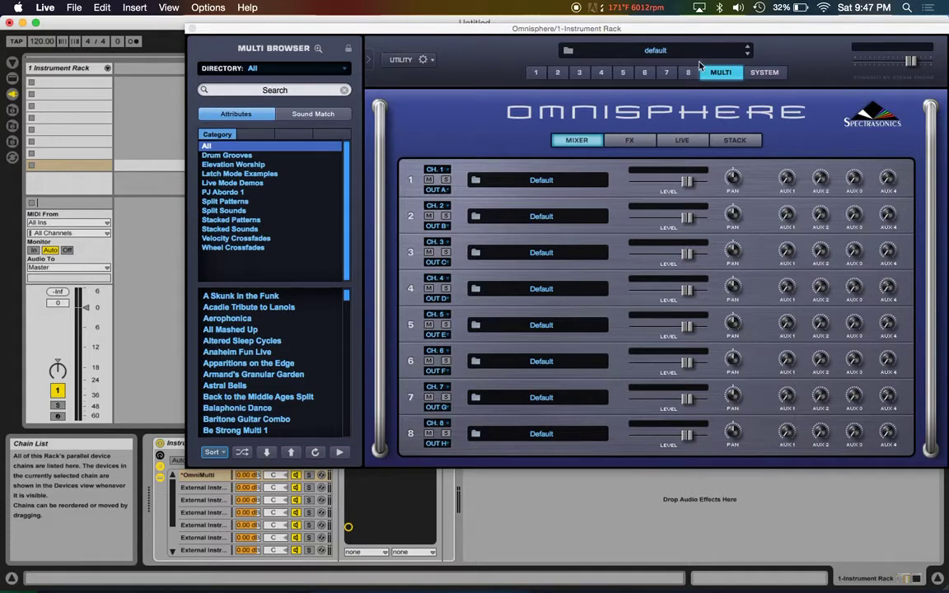
click(736, 140)
click(682, 140)
click(624, 140)
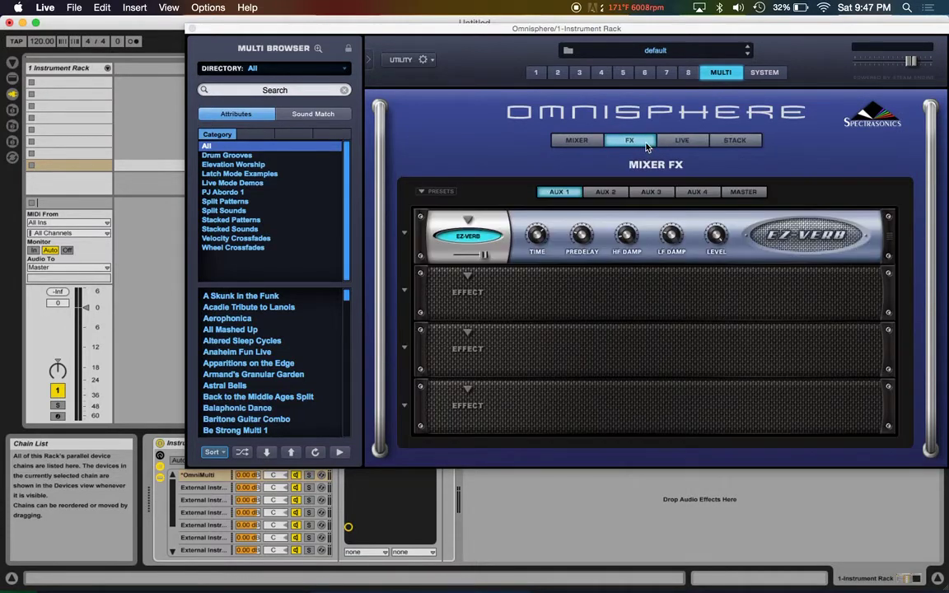
click(674, 141)
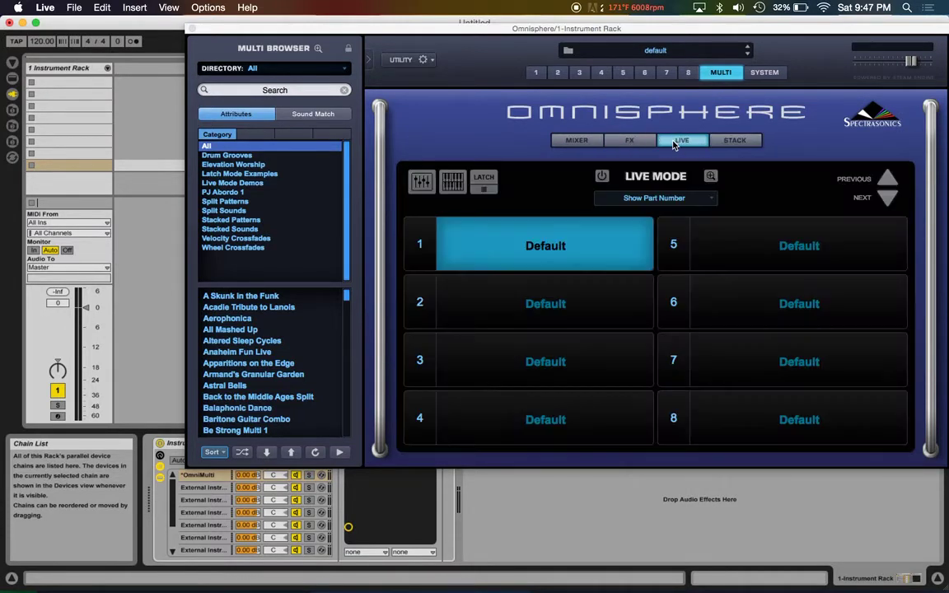
click(577, 140)
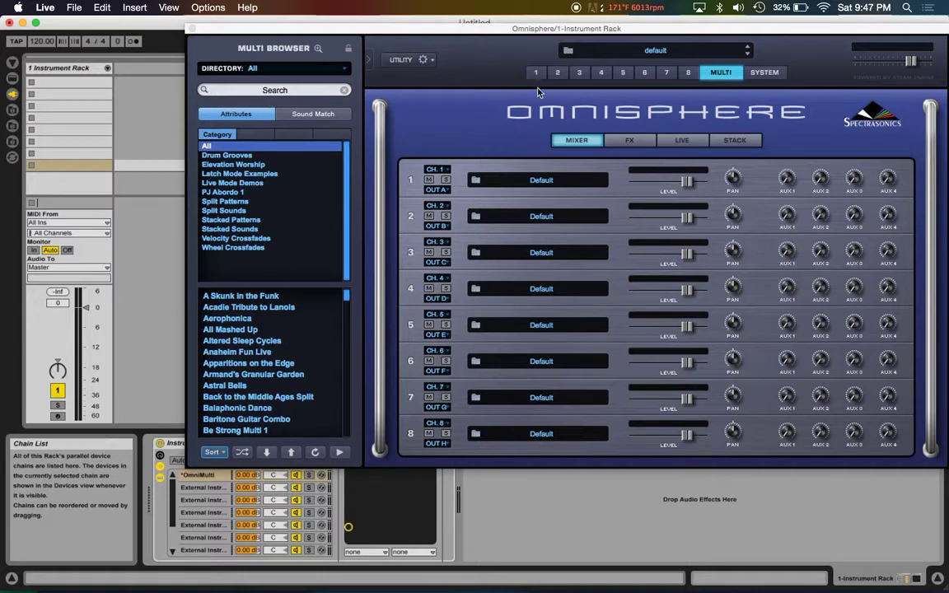
Load #Big Synth Pulse Lead into part 1 and return to the multi mixer.
click(531, 183)
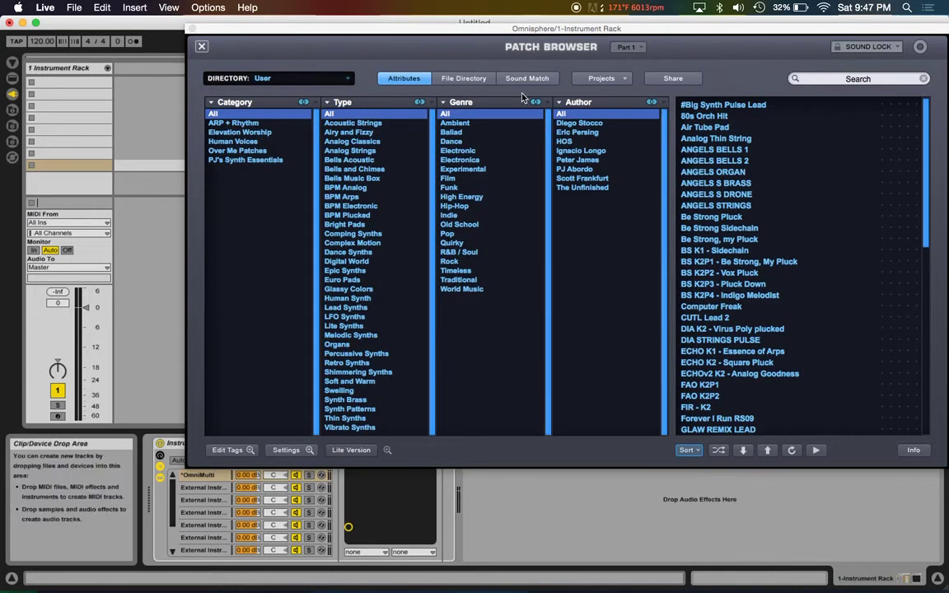
click(726, 105)
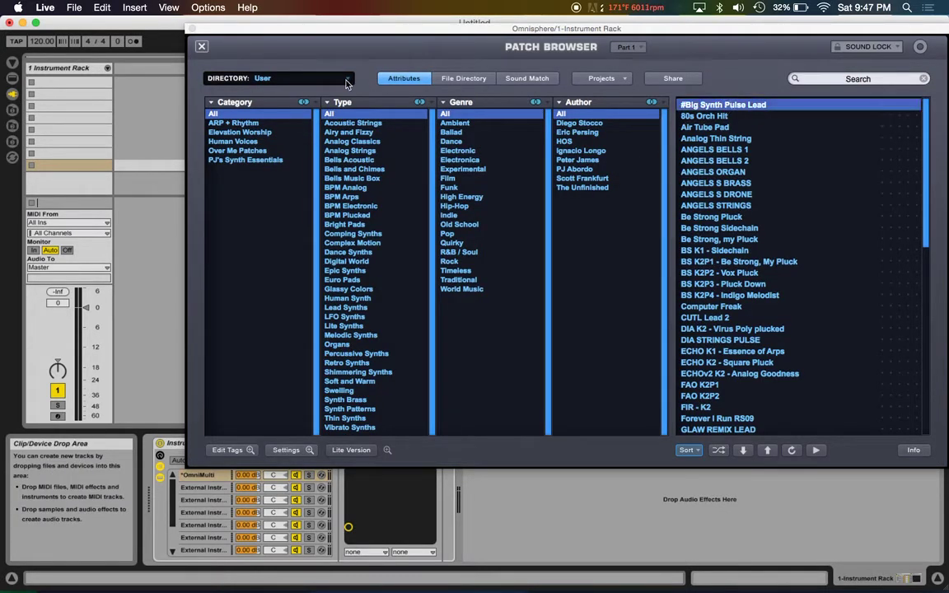
click(203, 47)
click(720, 73)
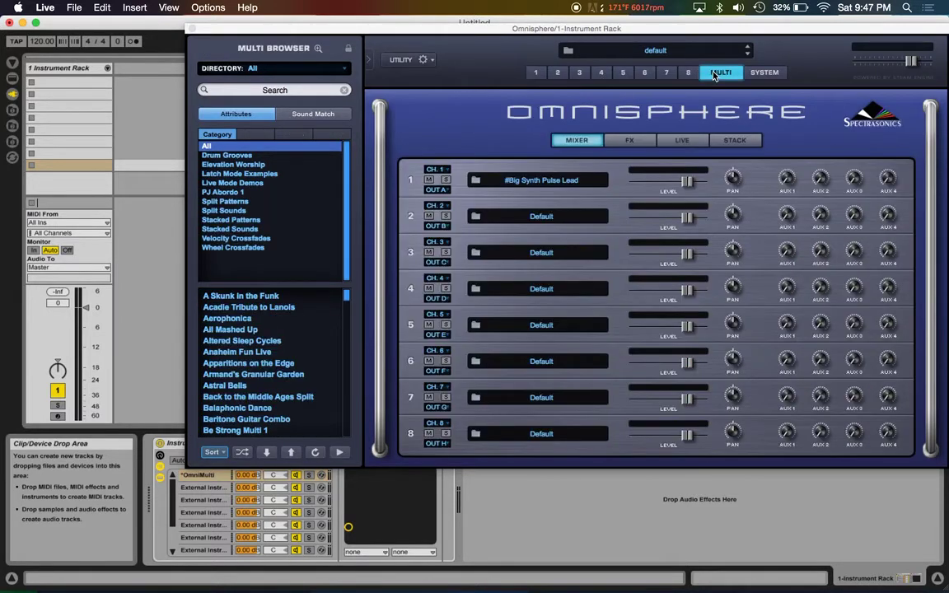
Load the Analog Thin String patch into part 2.
click(559, 73)
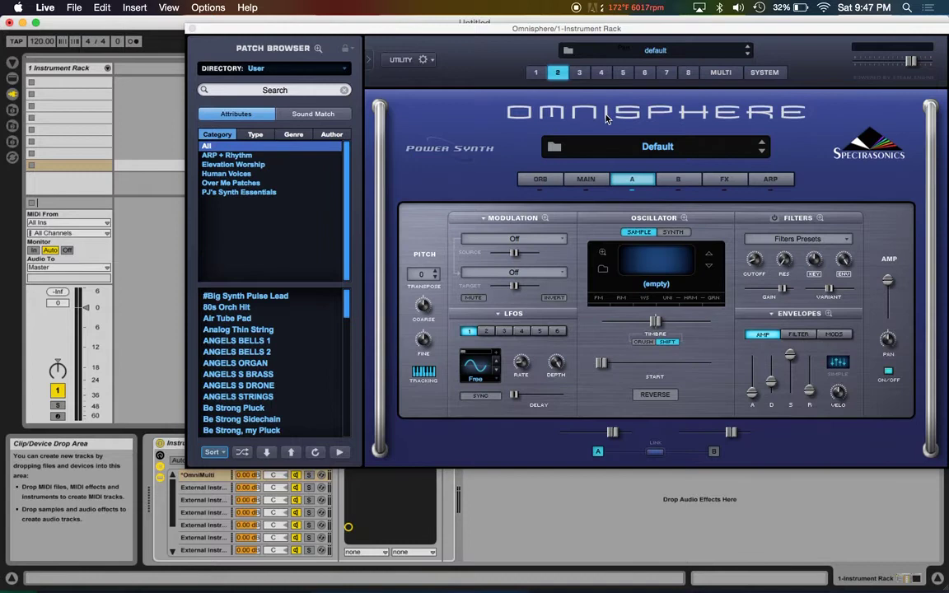
click(659, 148)
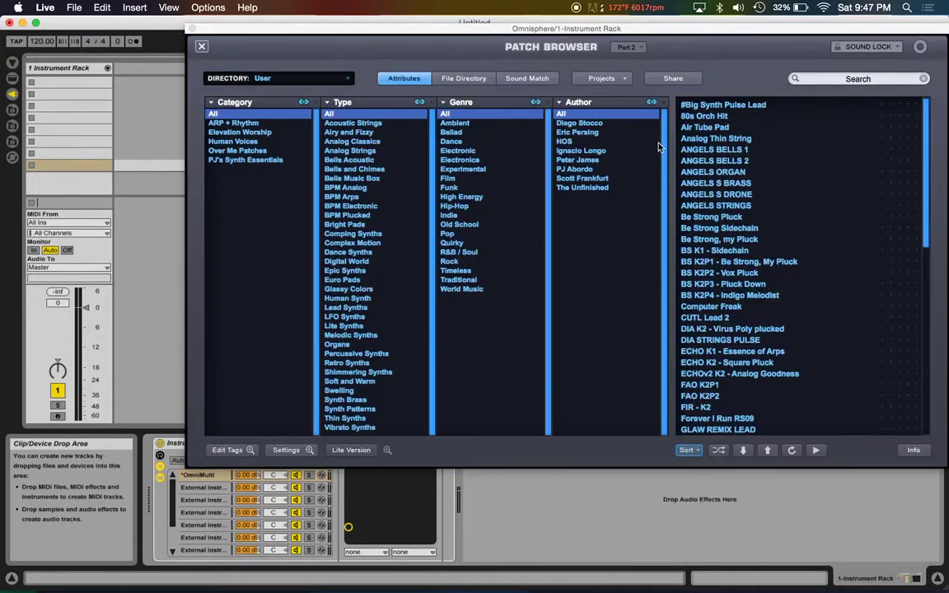
double_click(716, 138)
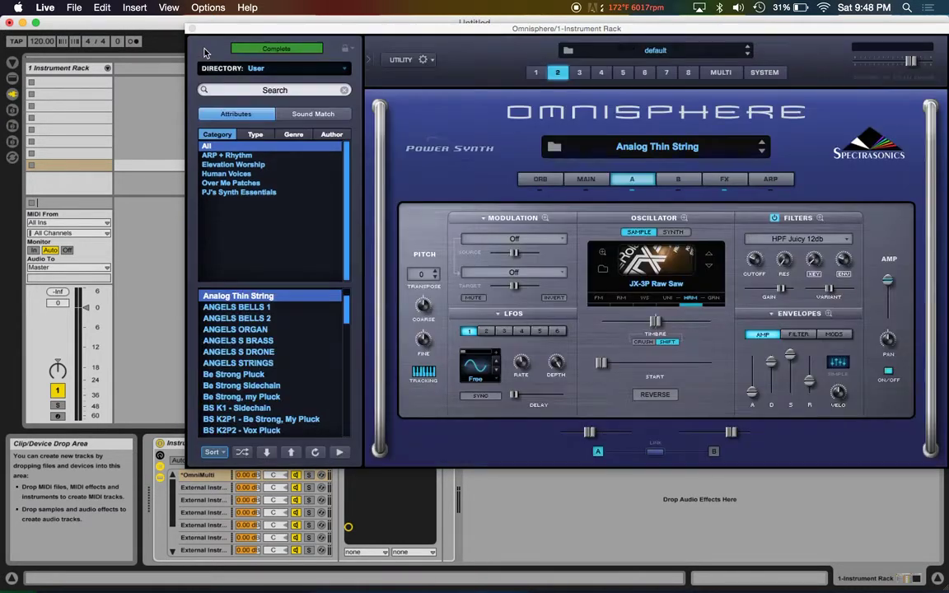
click(721, 72)
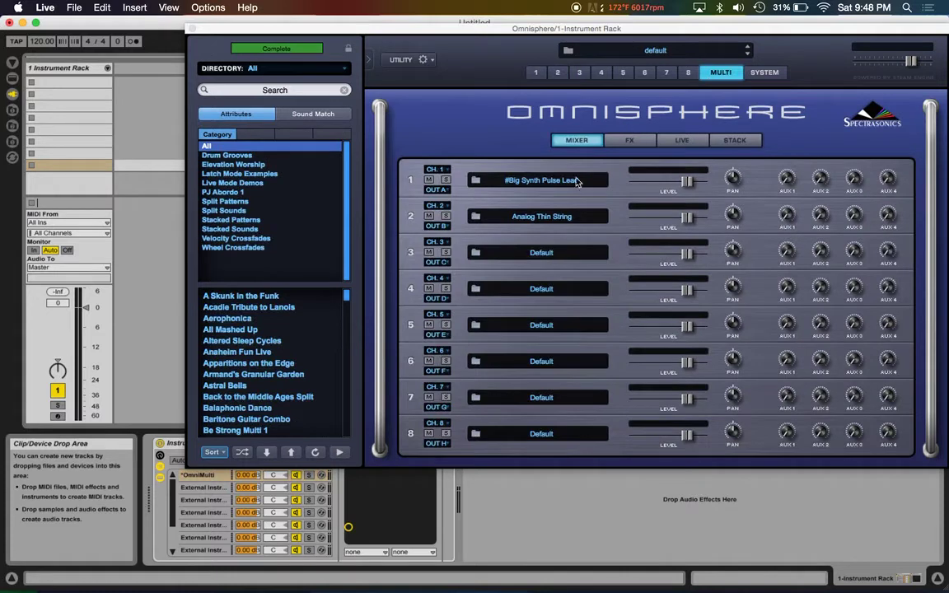
Load the Be Strong Pluck patch into part 3 and close the plug-in window.
click(547, 253)
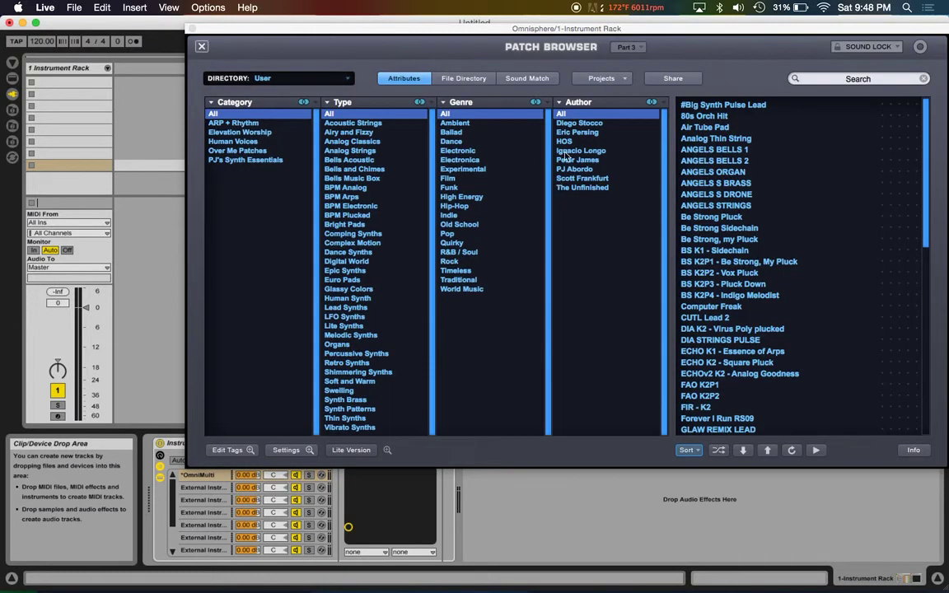
double_click(713, 217)
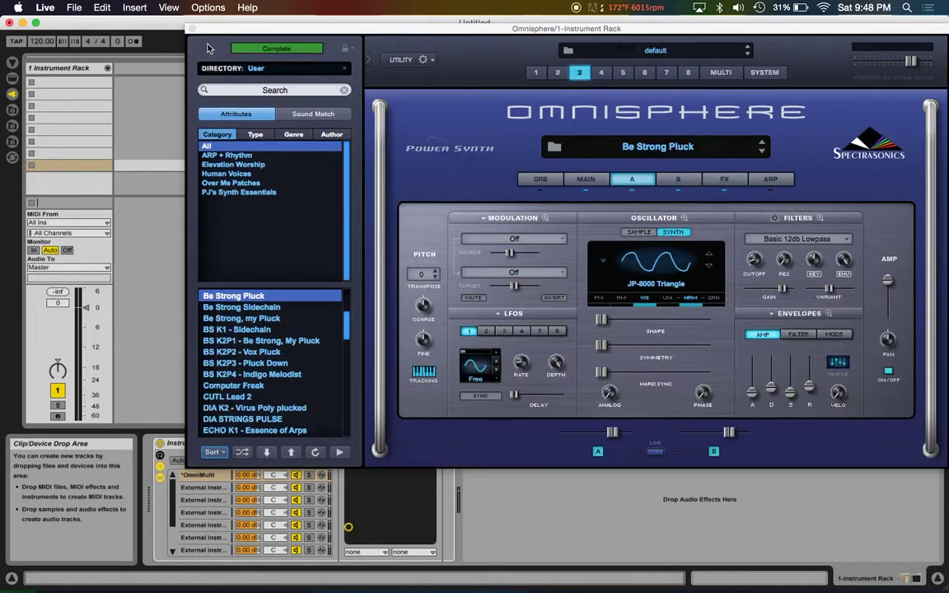
click(709, 72)
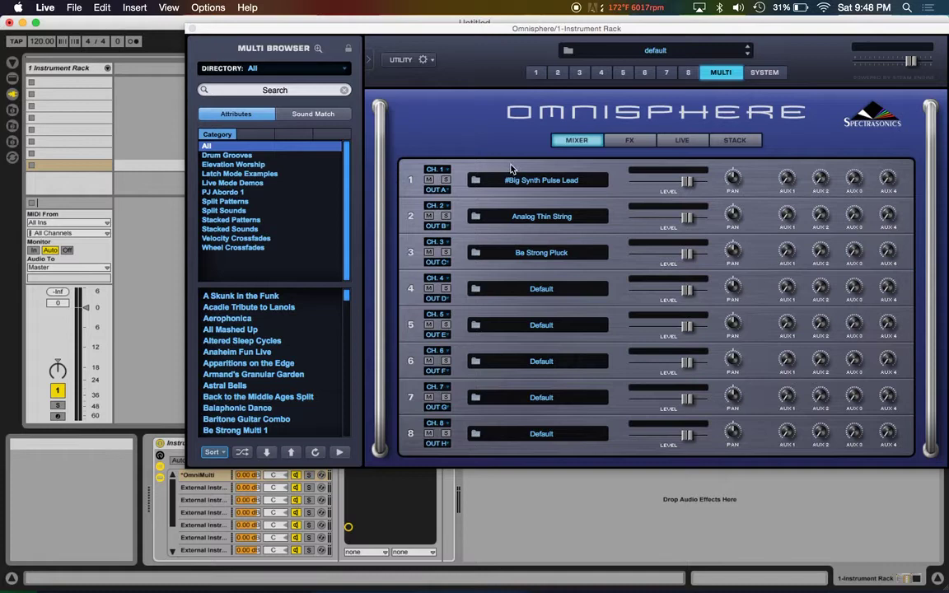
click(192, 29)
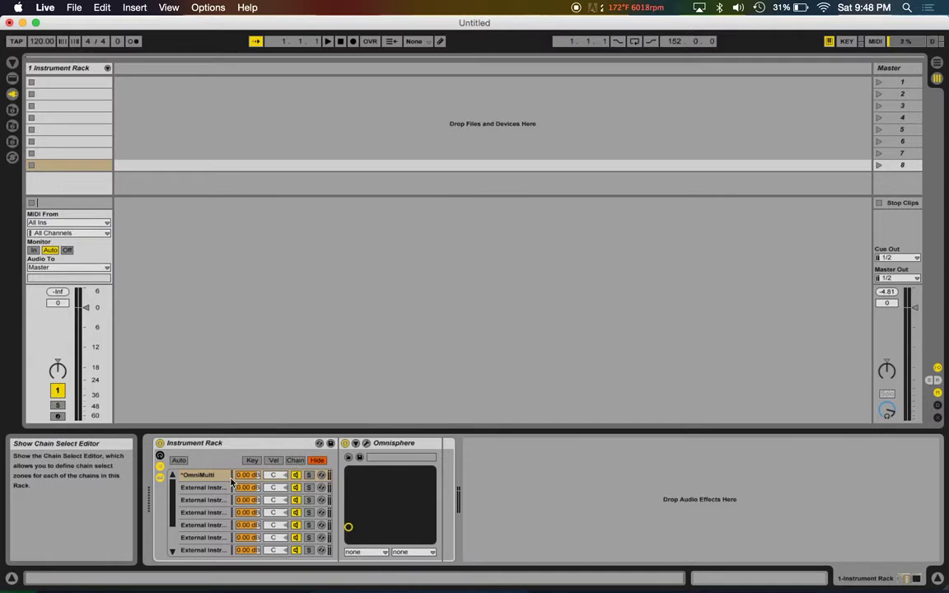
Rename the Instrument Rack track to OmniMulti.
click(206, 487)
click(361, 465)
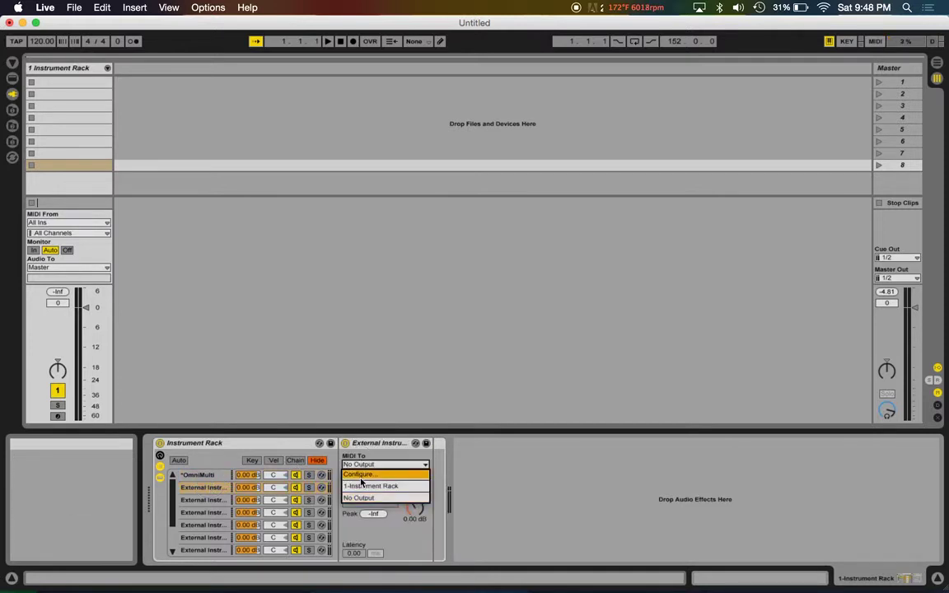
click(54, 81)
click(71, 70)
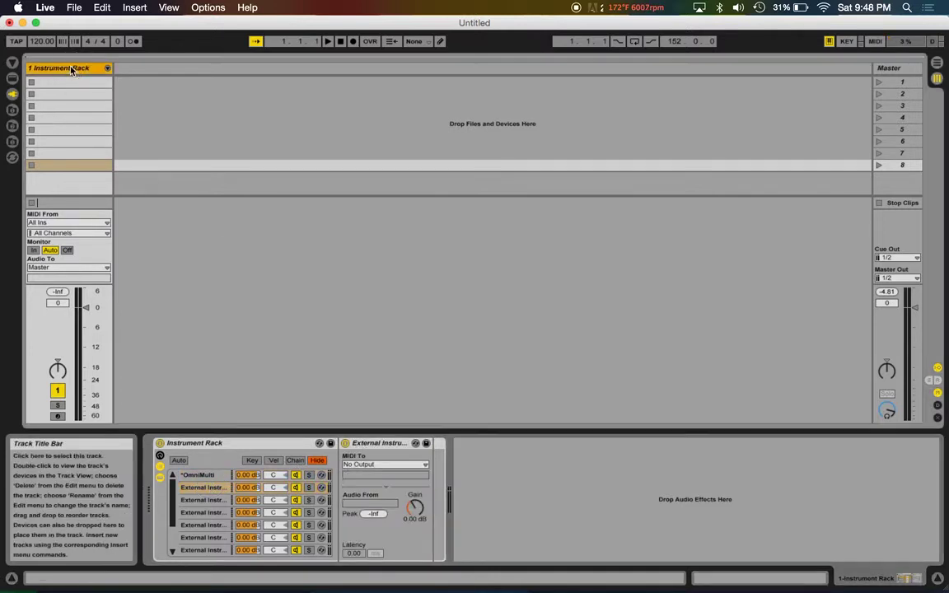
key(super+r)
text(amniMulti)
key(Return)
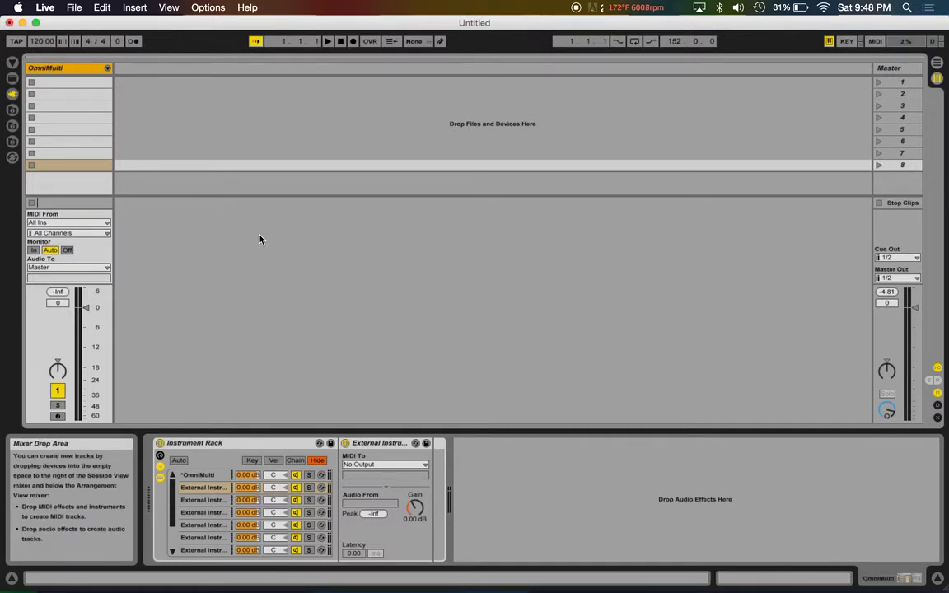
Rename the second and third rack chains to 2 and 3.
click(205, 489)
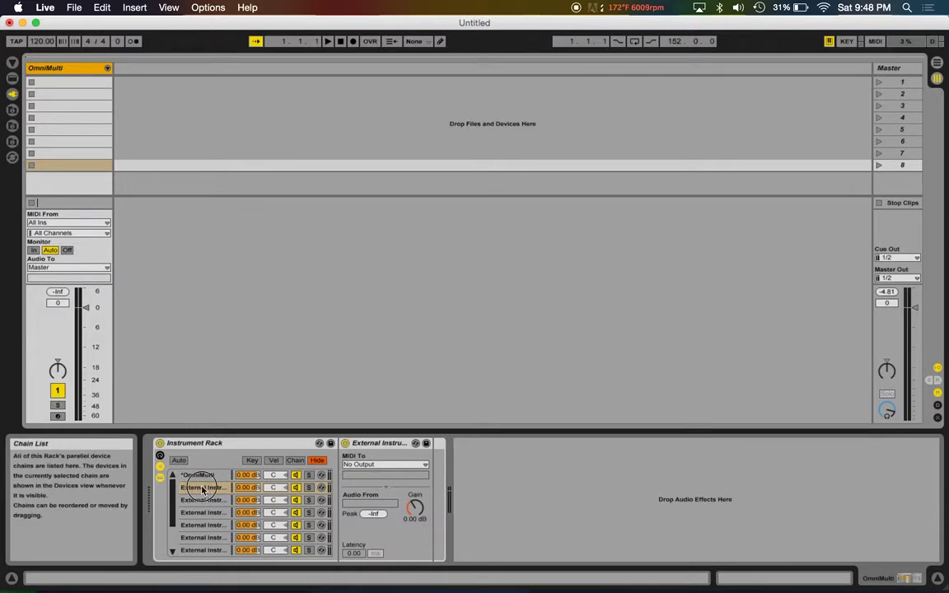
key(super+r)
text(Omni)
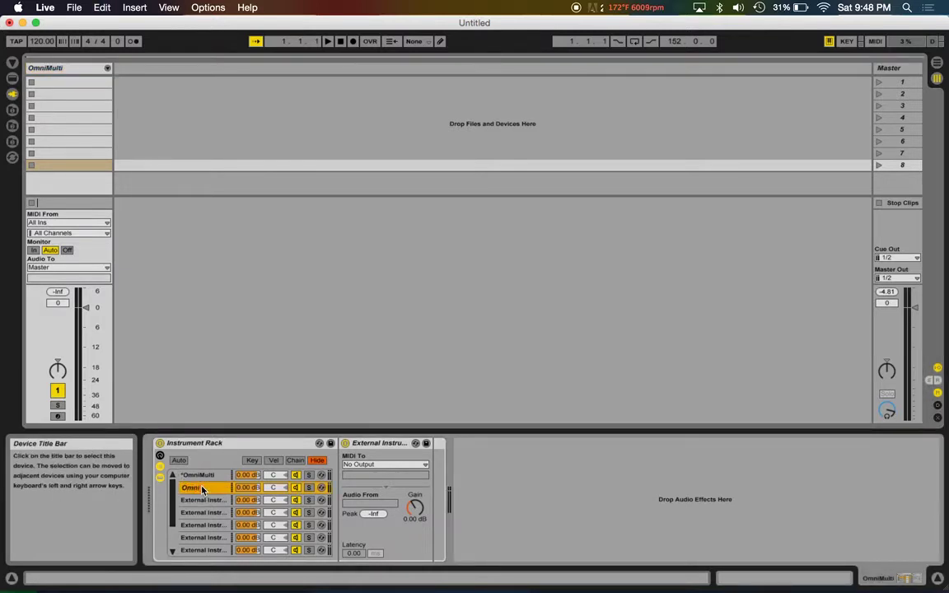
key(super+a)
text(2)
key(Tab)
key(Tab)
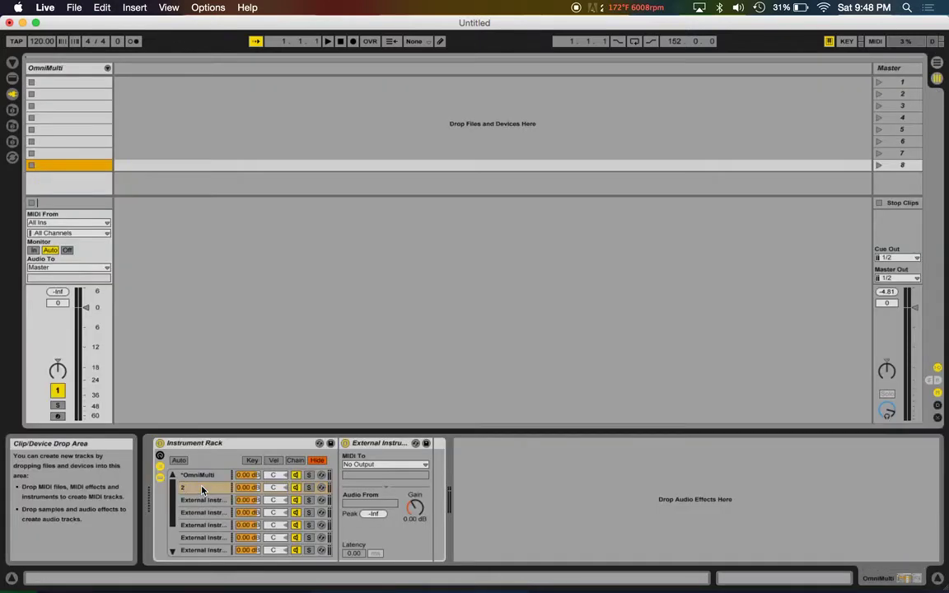
click(199, 503)
key(super+r)
text(3)
key(Tab)
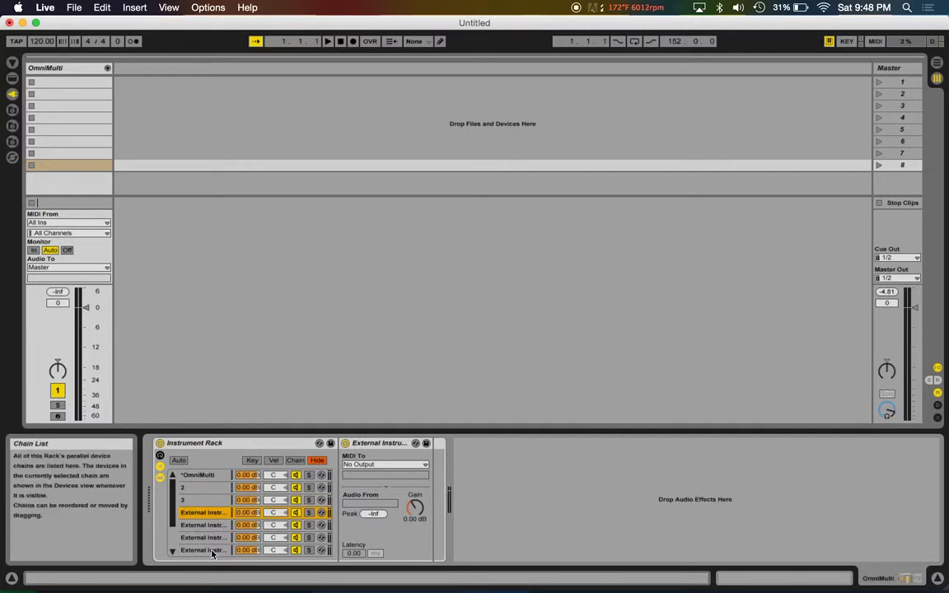
Rename the first chain to OmniMulti / 1.
click(202, 476)
key(super+r)
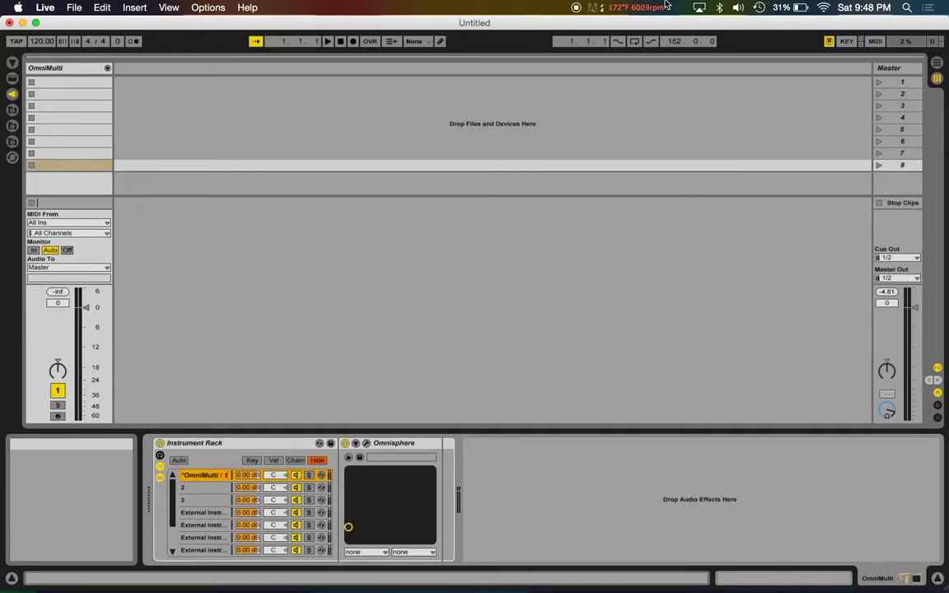
text(/ 1)
Set chain 2's External Instrument MIDI To destination to the OmniMulti track.
click(198, 492)
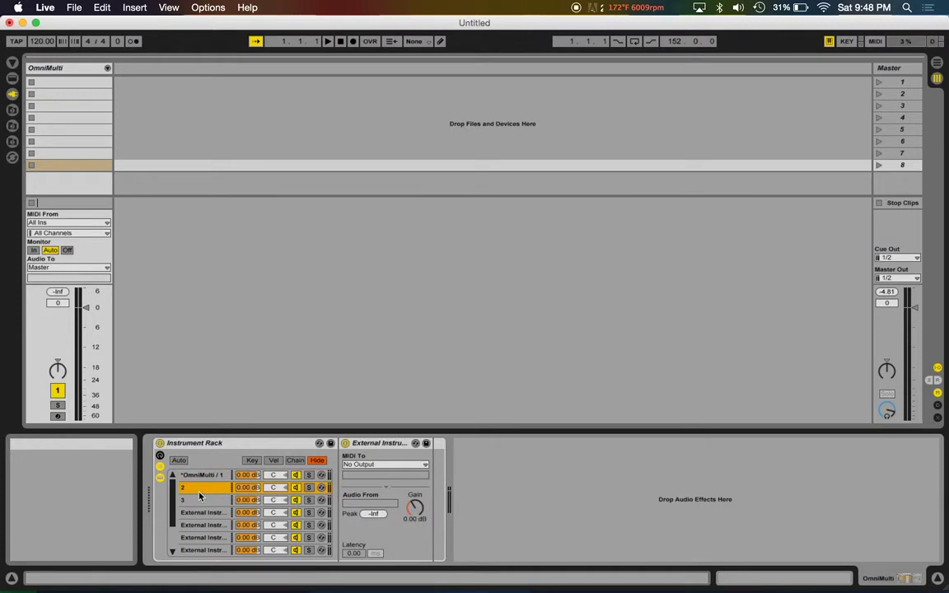
click(384, 464)
click(359, 484)
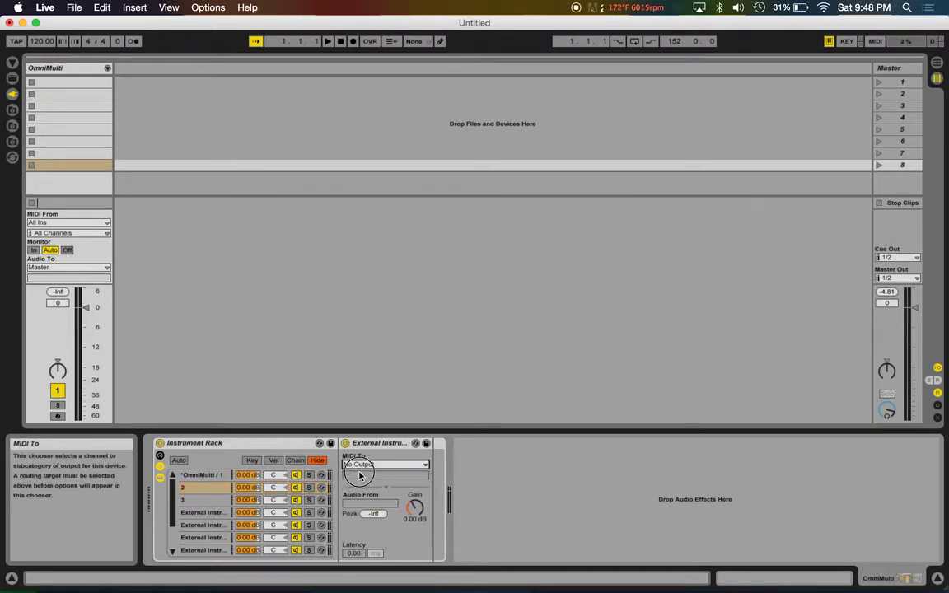
click(360, 465)
click(359, 486)
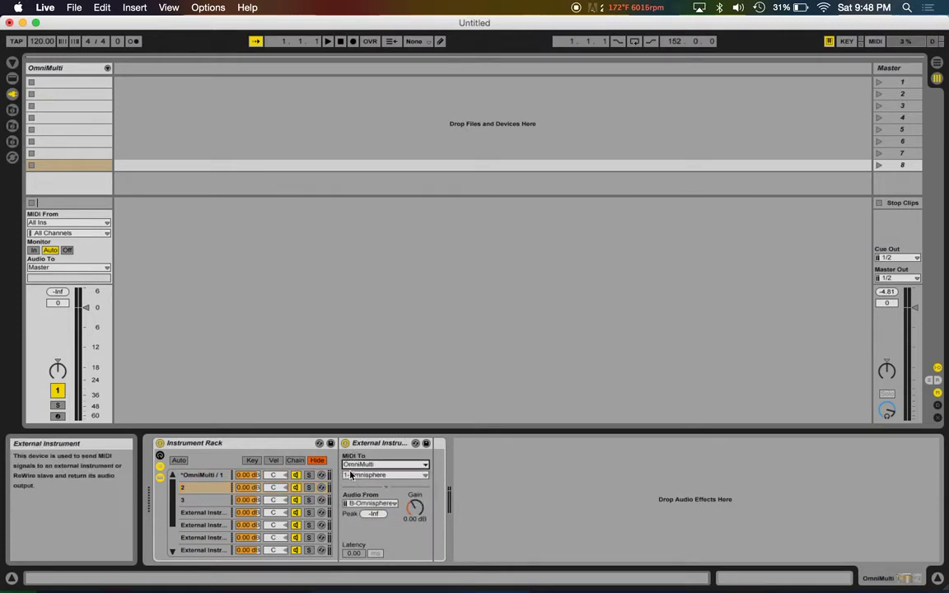
Put chain 2 on the 2-Omnisphere MIDI channel, keeping audio from B-Omnisphere.
click(202, 476)
click(211, 488)
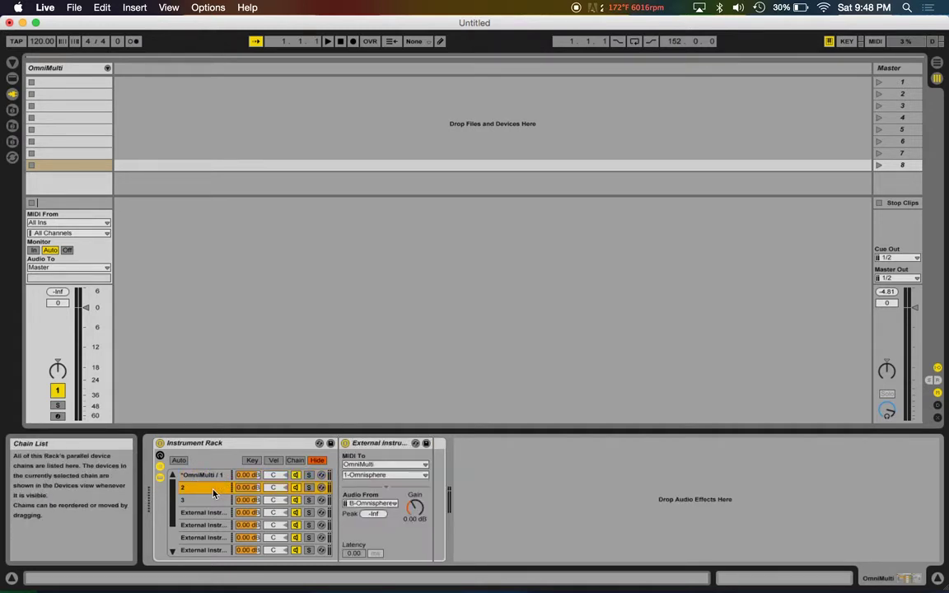
click(362, 476)
click(362, 480)
click(362, 476)
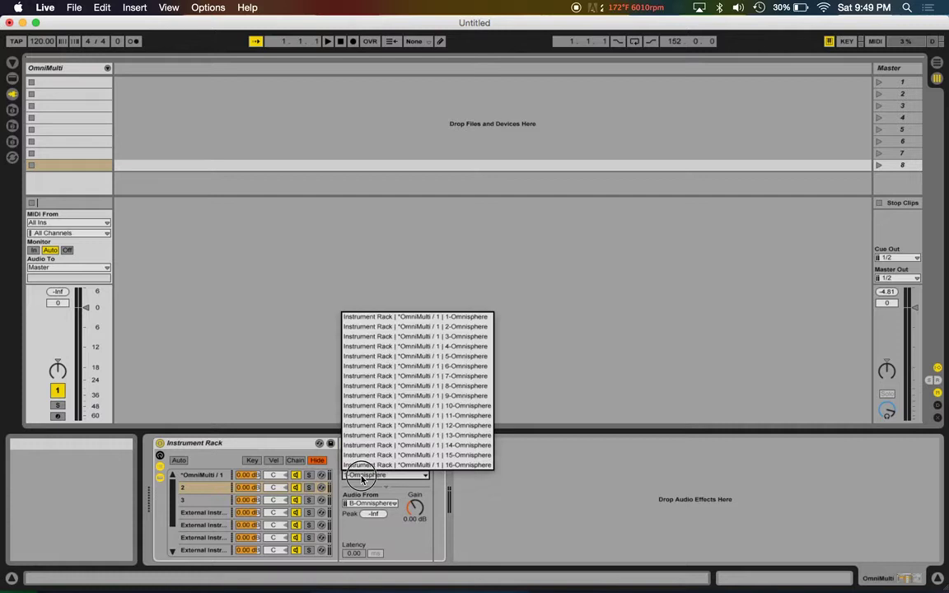
click(448, 329)
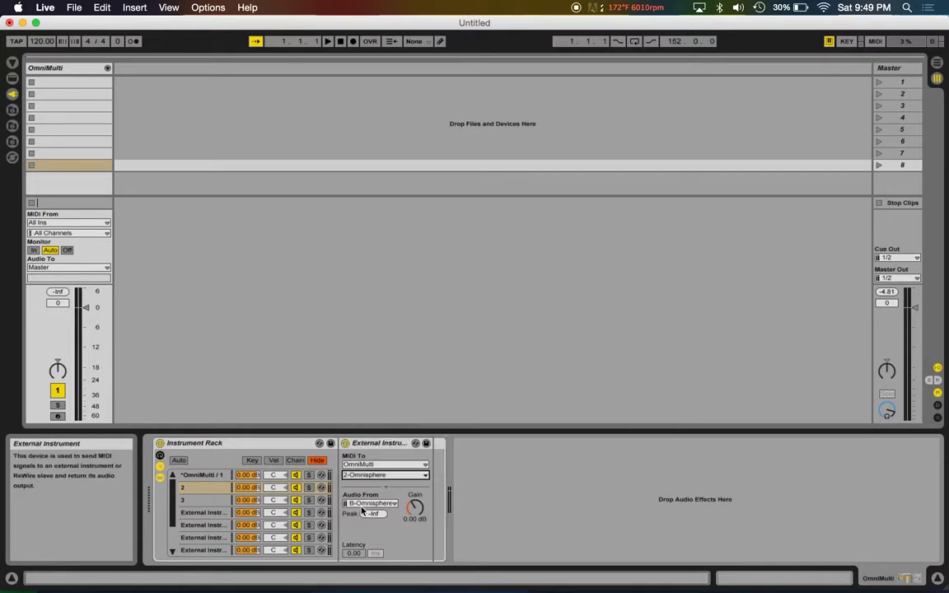
click(370, 504)
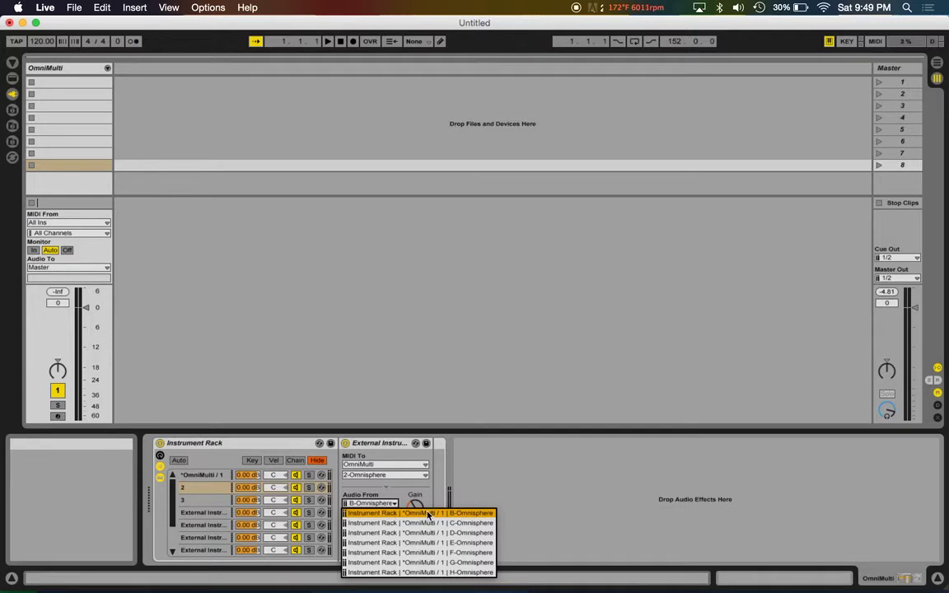
click(348, 435)
click(348, 475)
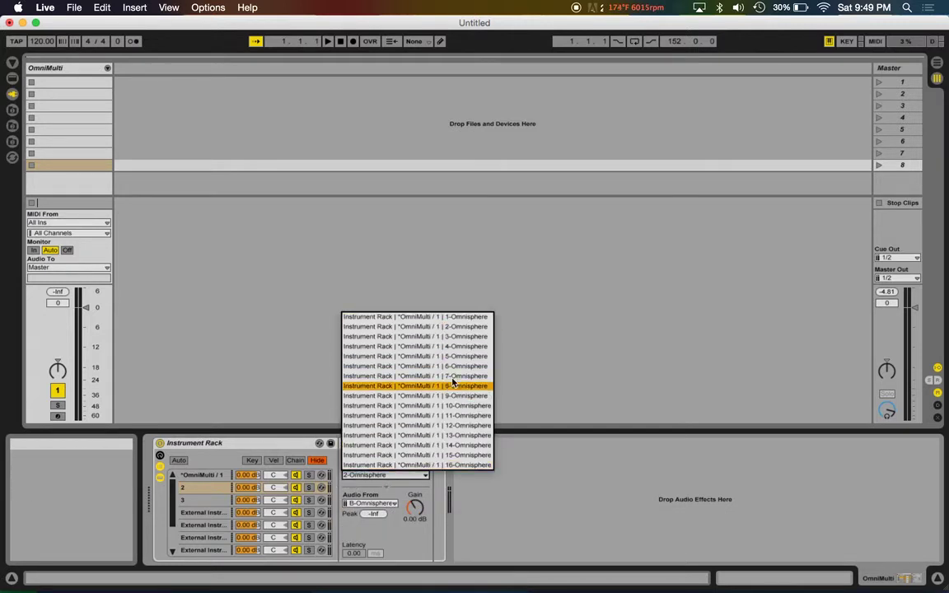
click(420, 475)
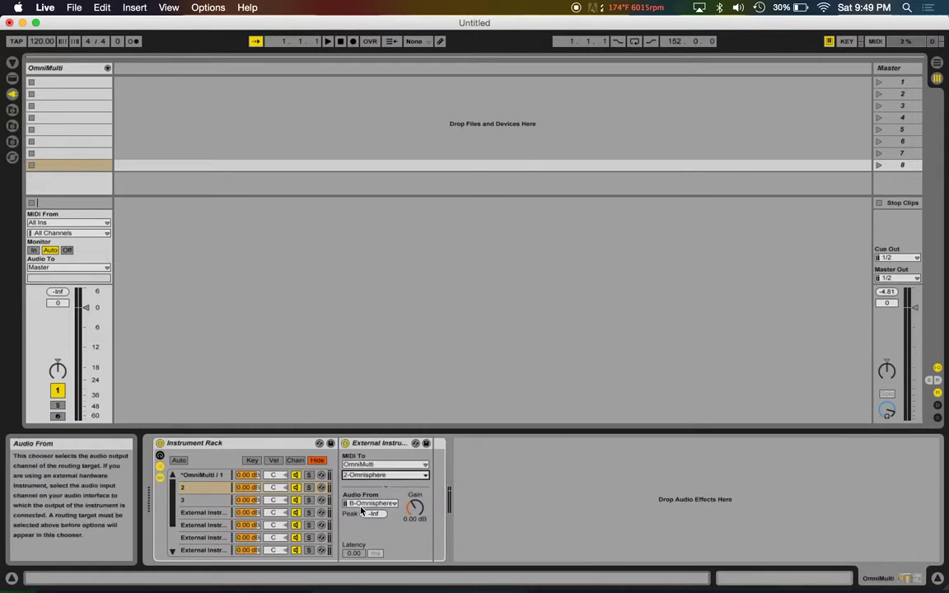
Route chain 3's MIDI to OmniMulti on 3-Omnisphere, with audio from C-Omnisphere.
click(216, 500)
click(385, 464)
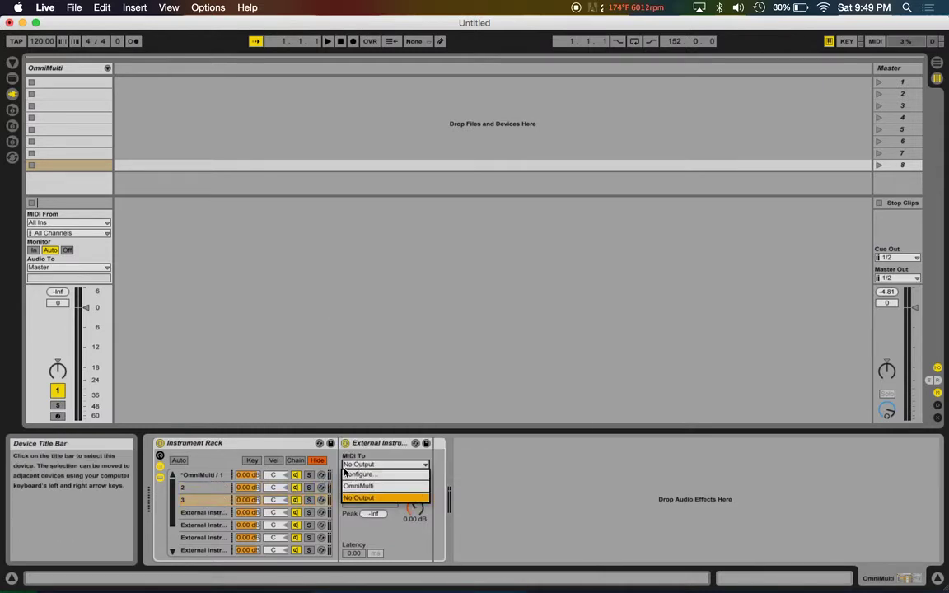
click(356, 486)
click(358, 477)
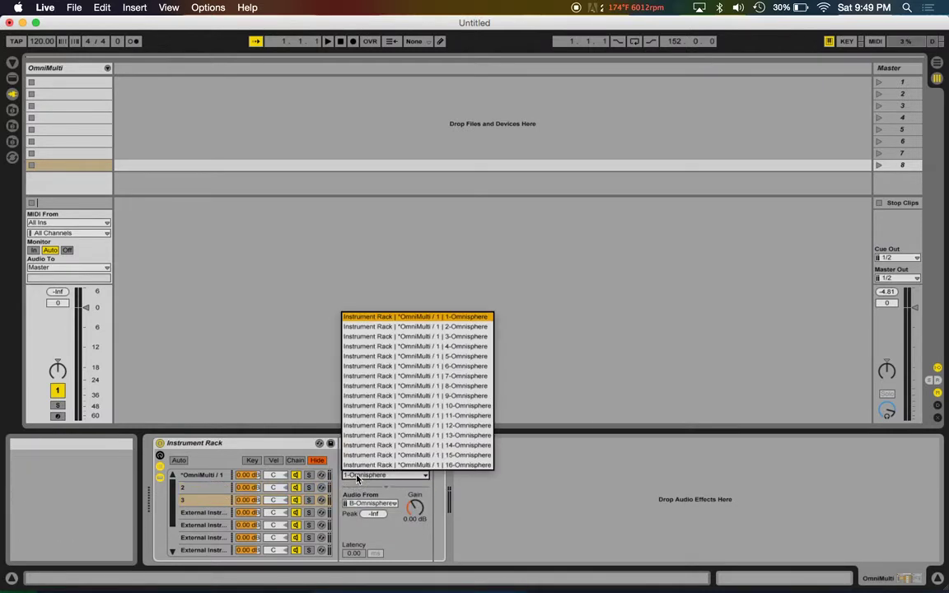
click(403, 337)
click(385, 504)
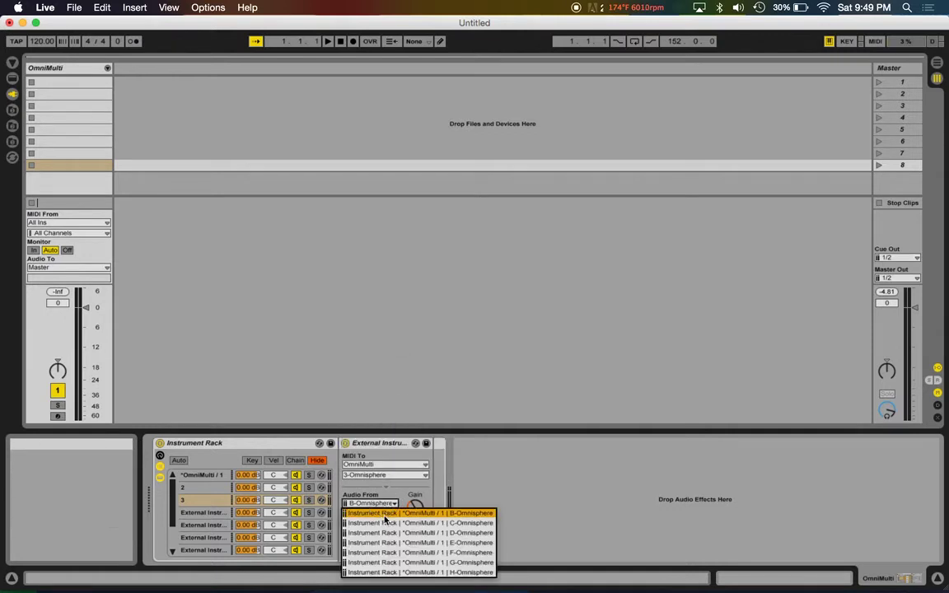
click(377, 462)
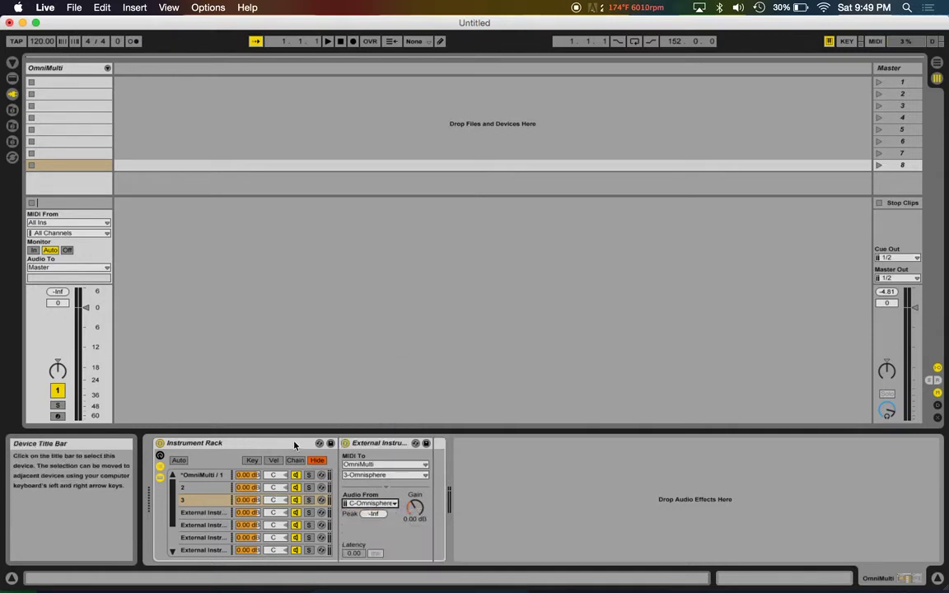
Check the parts loaded in the Omnisphere window, then review chains 2 and 3.
click(216, 475)
click(364, 444)
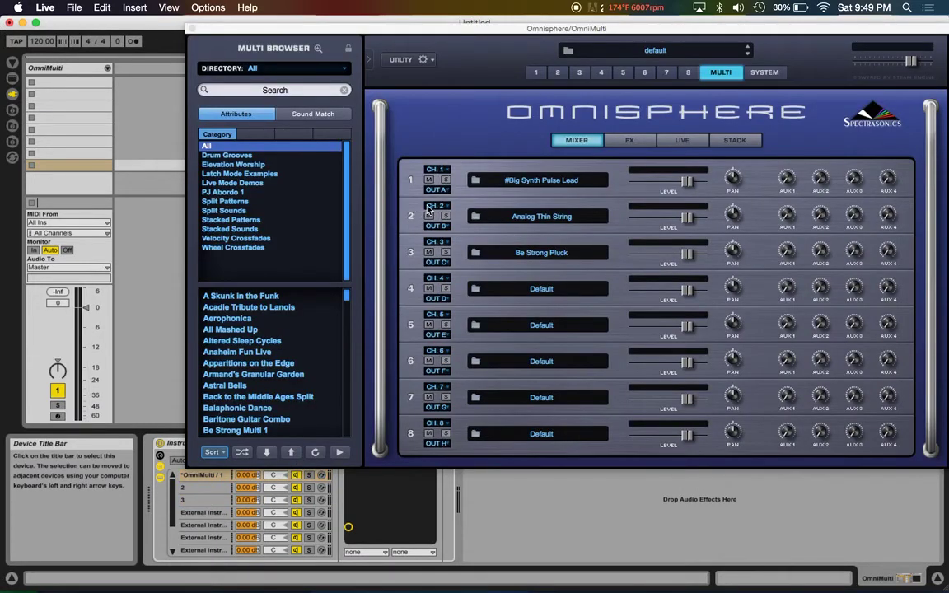
click(191, 29)
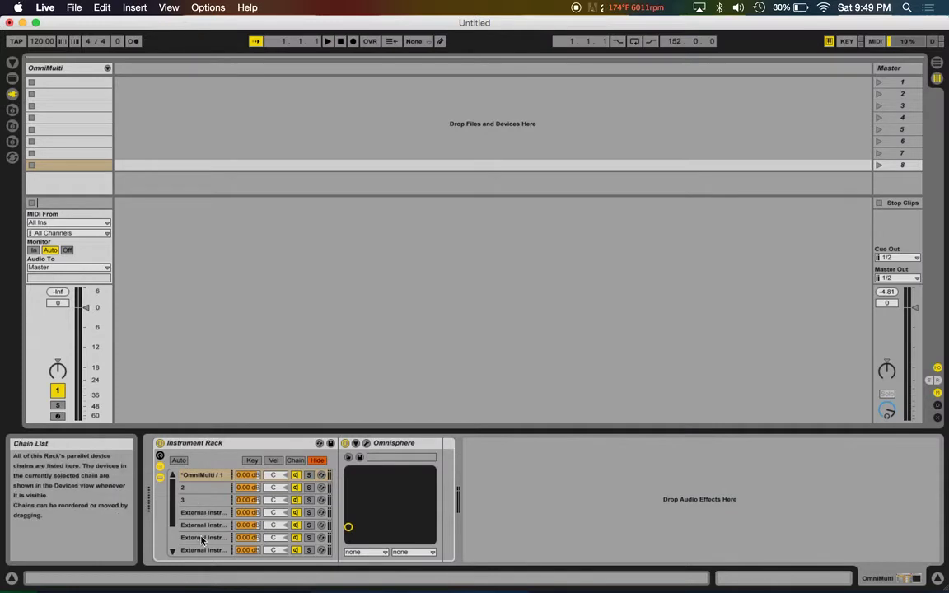
click(197, 492)
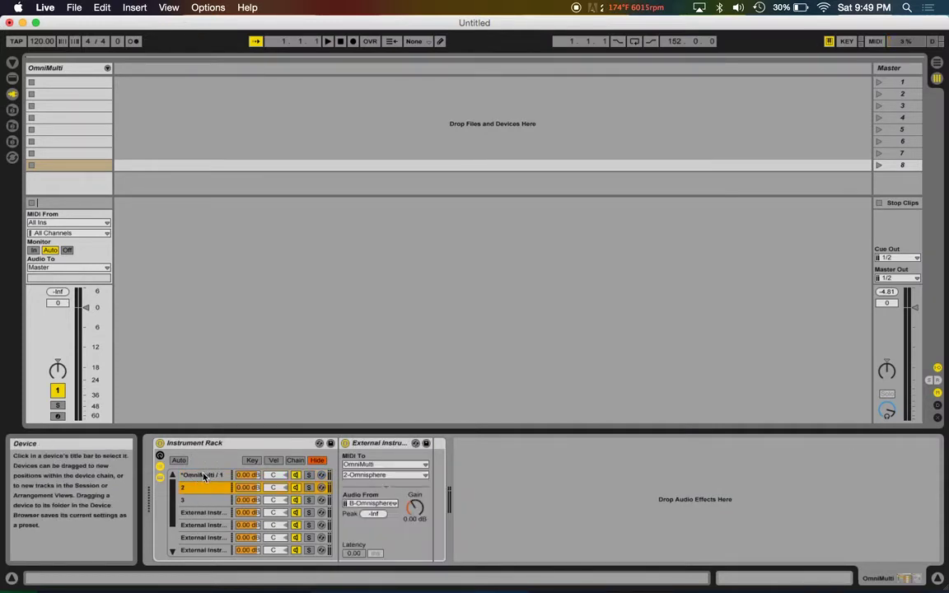
click(208, 481)
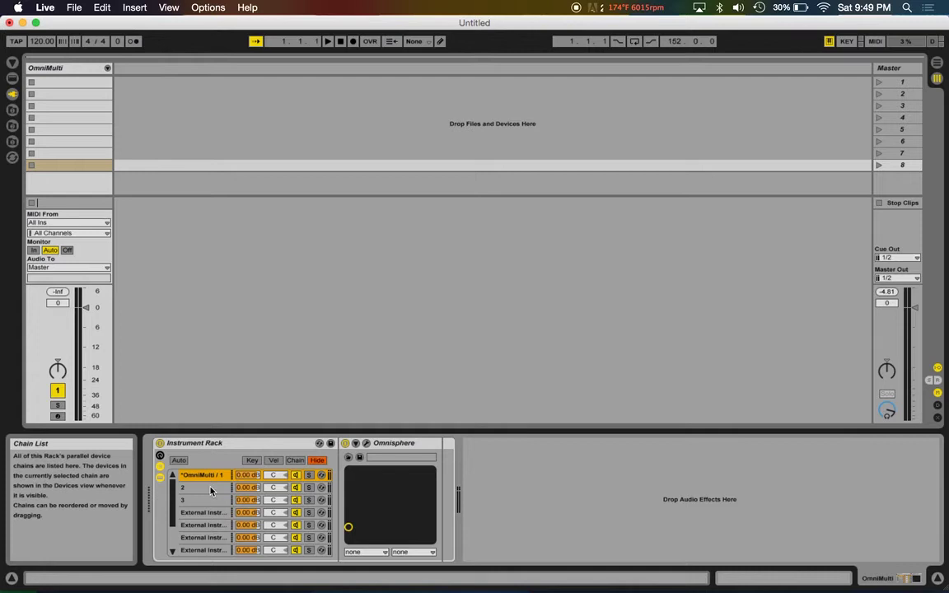
click(206, 499)
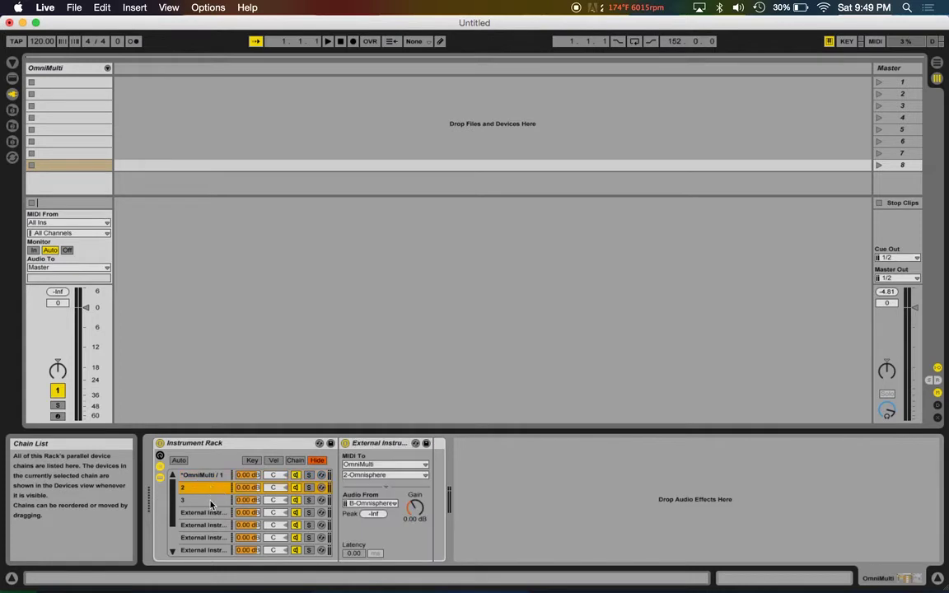
In the Chain Select Editor, shift every chain's zone to value 1.
click(296, 466)
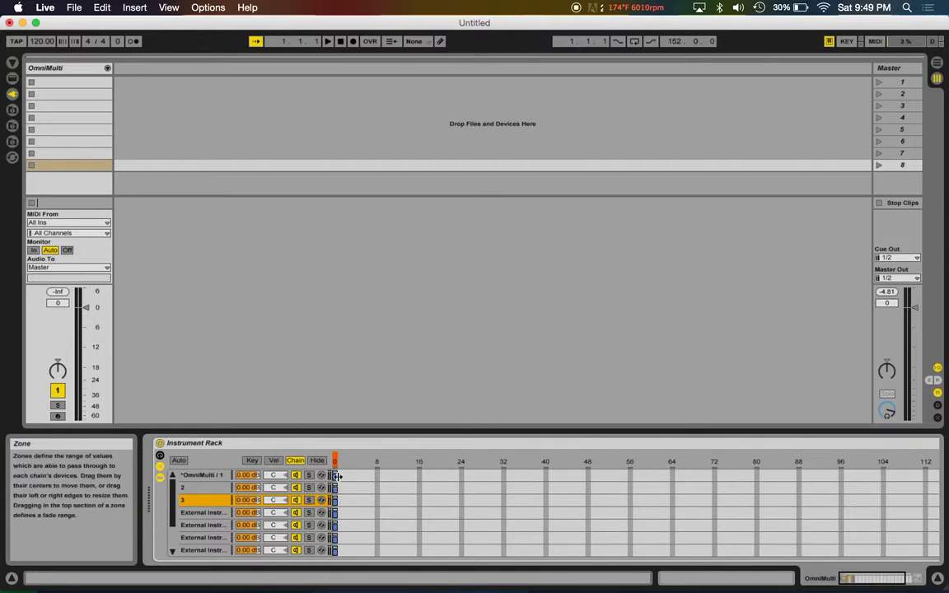
click(210, 476)
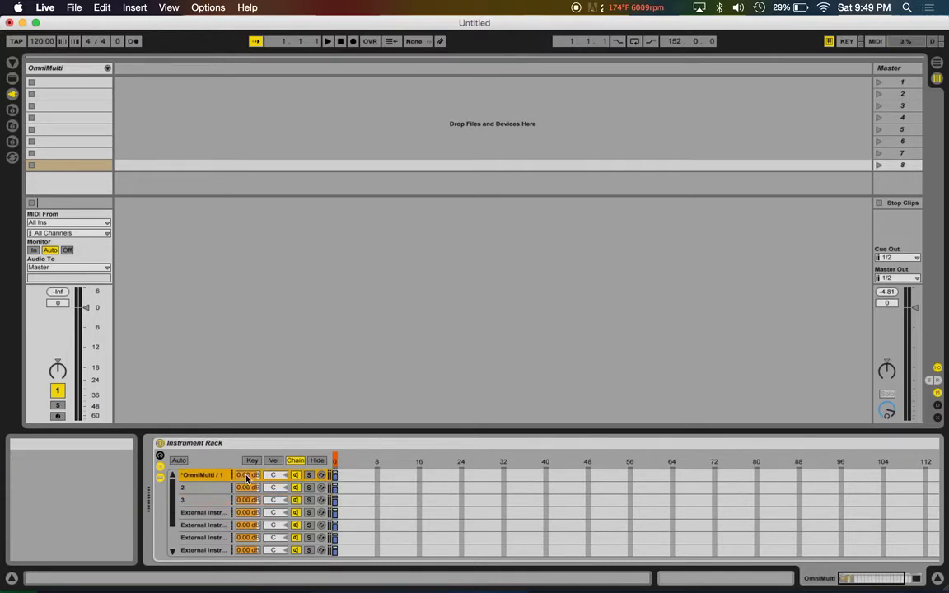
scroll(213, 479, down, 3)
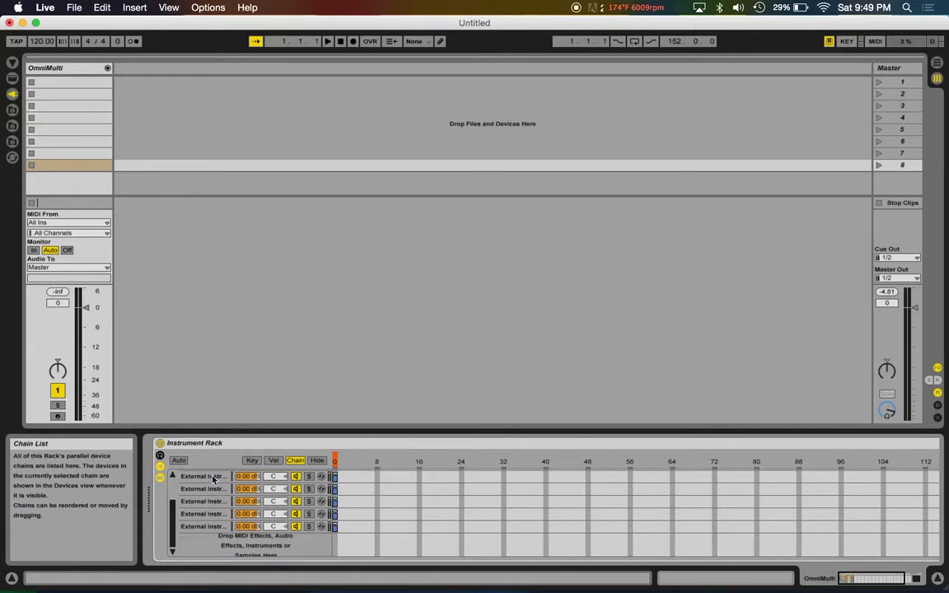
shift+click(216, 526)
scroll(206, 502, up, 3)
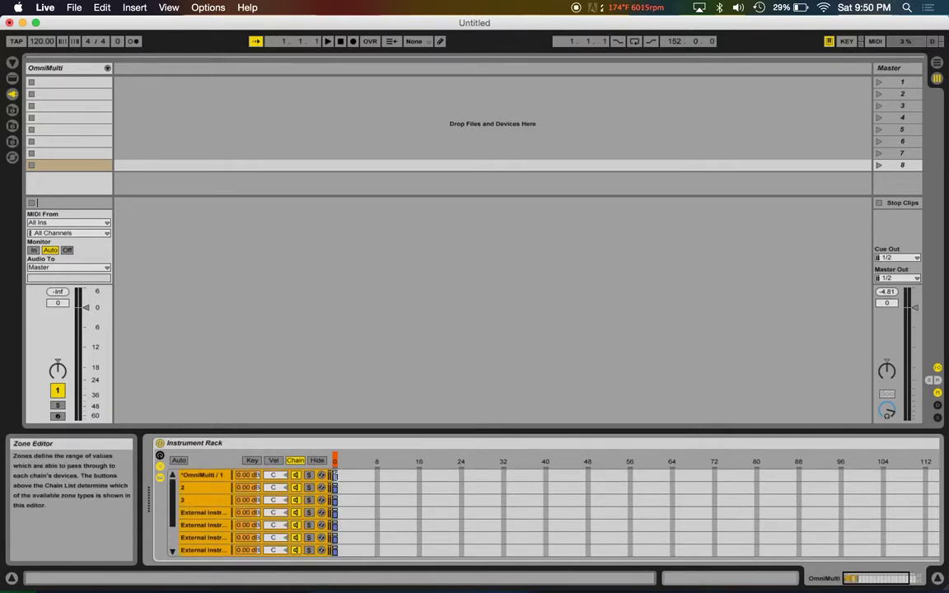
drag(335, 476, 339, 479)
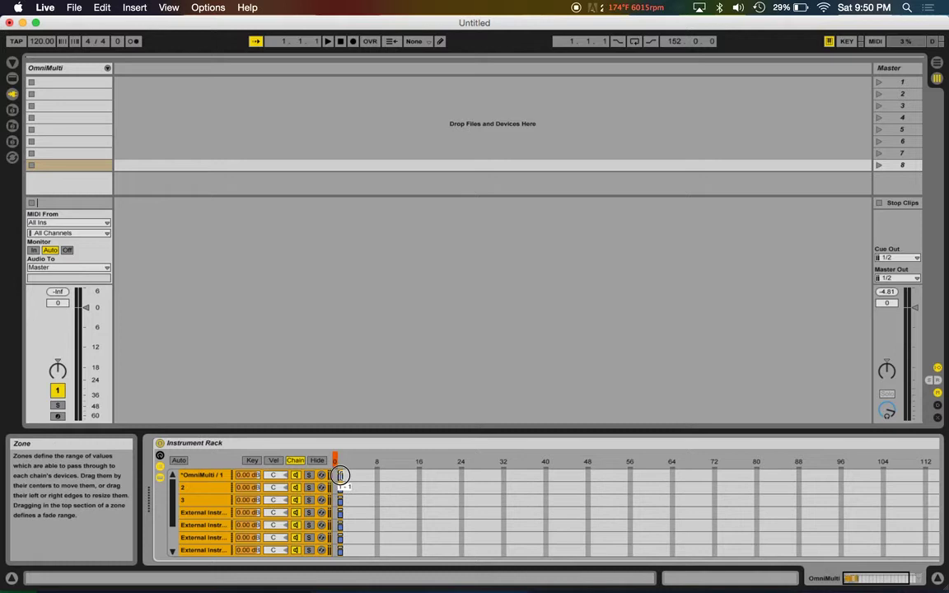
Move chain 2's zone to value 2 and chain 3's zone to value 3.
click(205, 487)
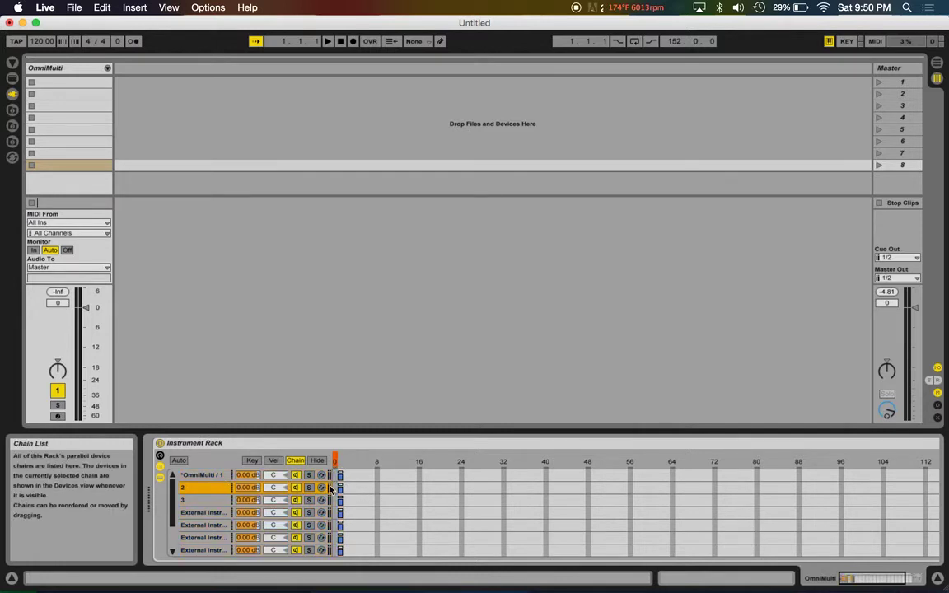
drag(341, 488, 345, 488)
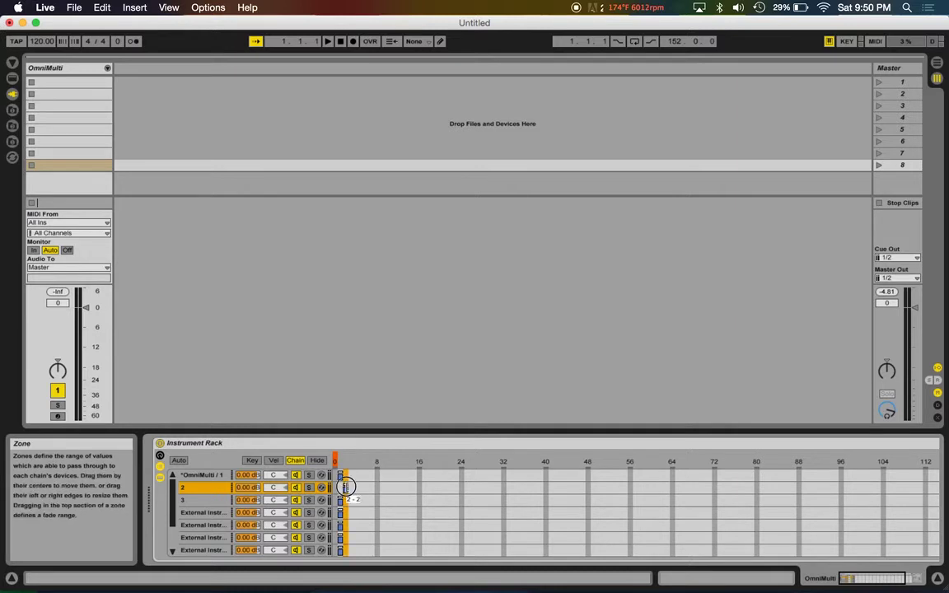
drag(341, 500, 350, 501)
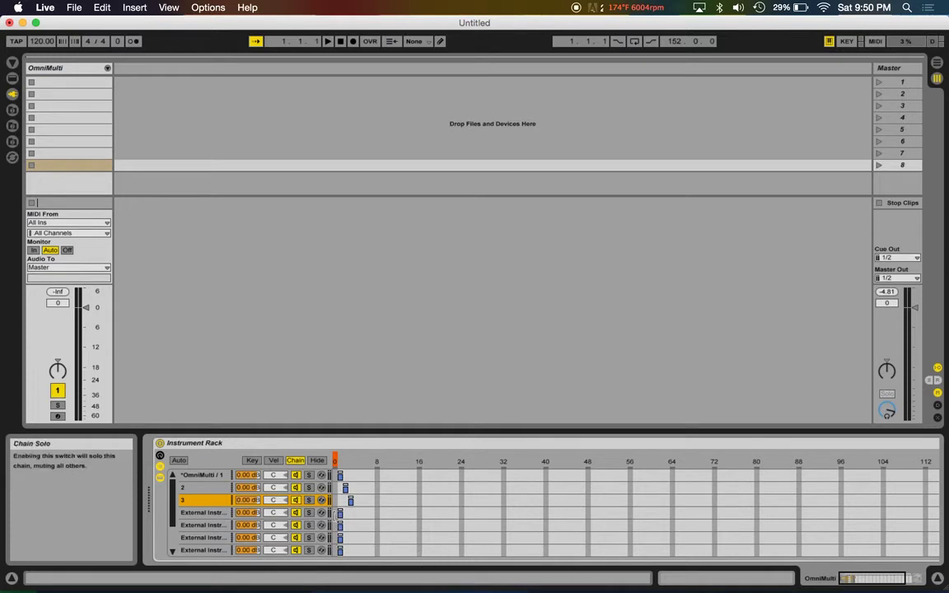
Select all five External Instrument chains in the rack.
click(339, 512)
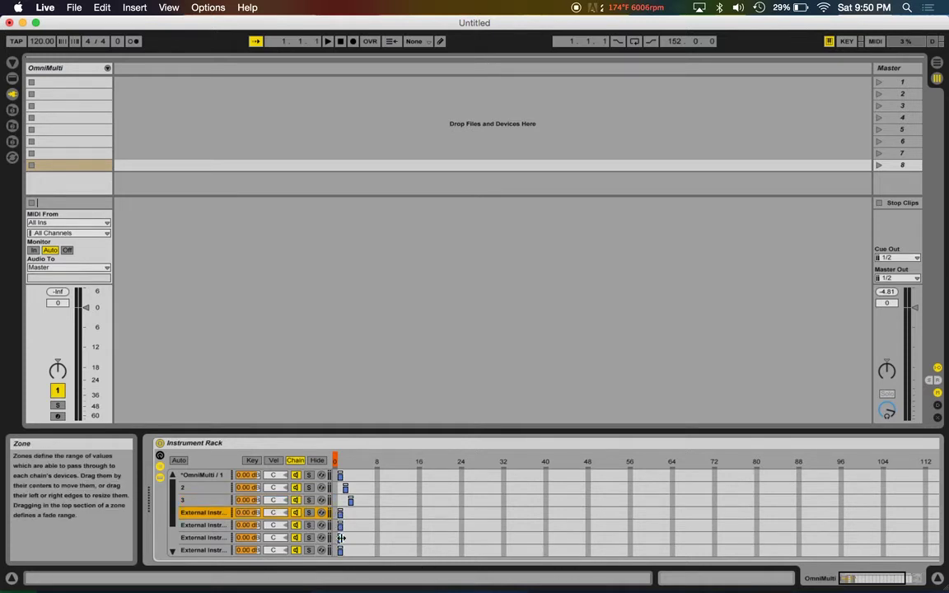
scroll(340, 515, down, 3)
scroll(218, 515, up, 3)
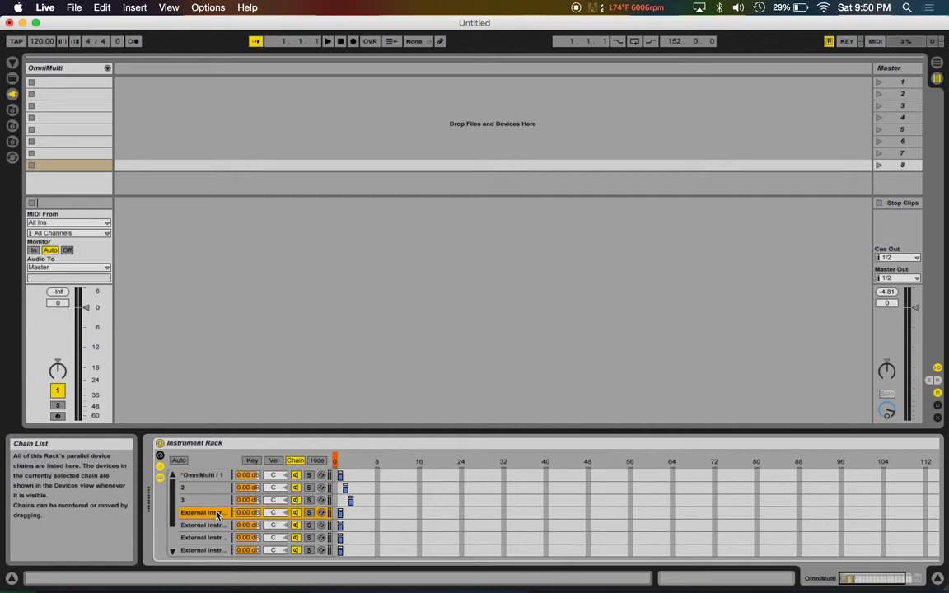
scroll(218, 515, down, 3)
shift+click(211, 527)
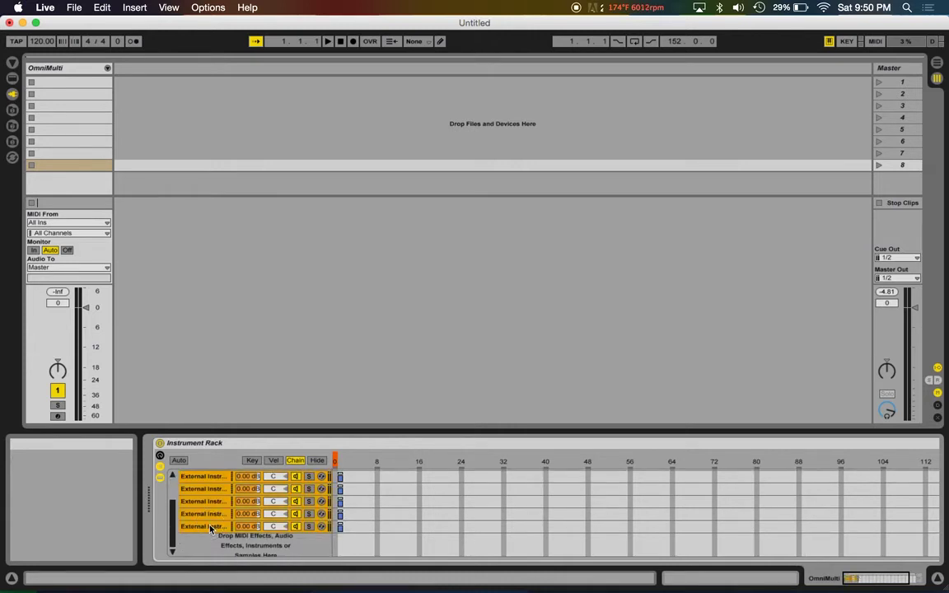
Delete the five External Instrument chains, then drag the chain selector from 1 to 2 to test.
key(Delete)
key(super+d)
key(super+d)
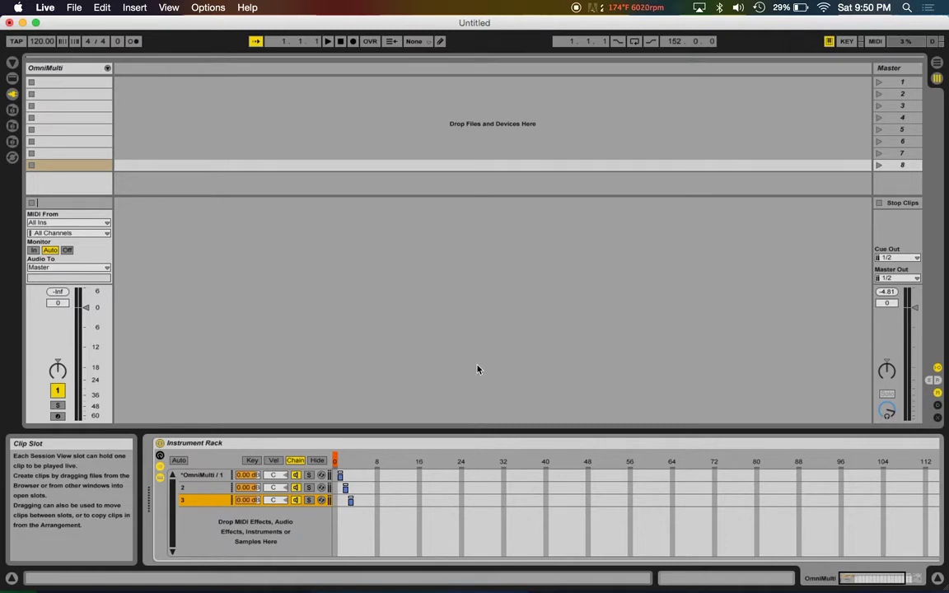
click(337, 461)
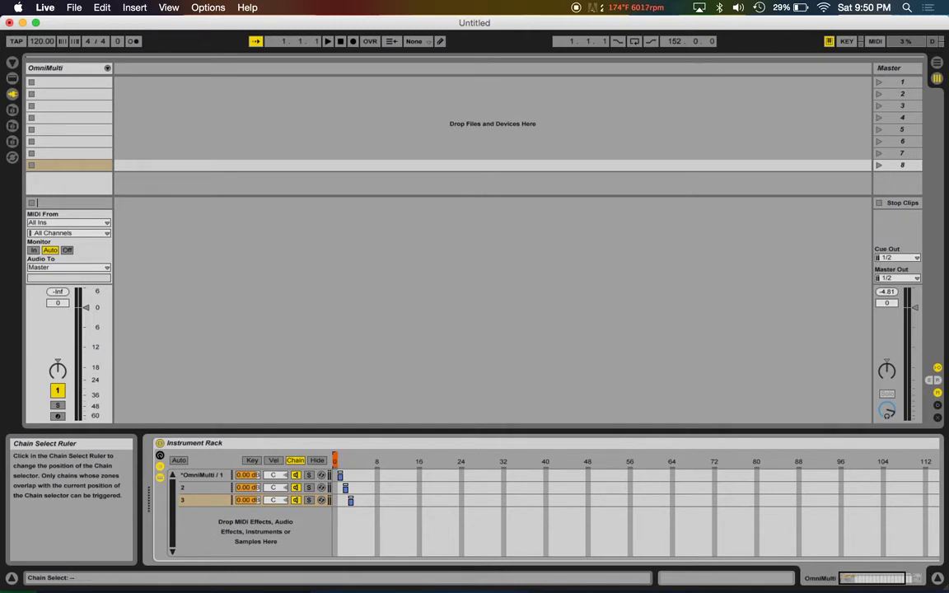
click(340, 459)
drag(339, 459, 346, 459)
Return the chain selector to 0, then duplicate the OmniMulti track and delete the copy.
drag(345, 459, 334, 459)
click(68, 71)
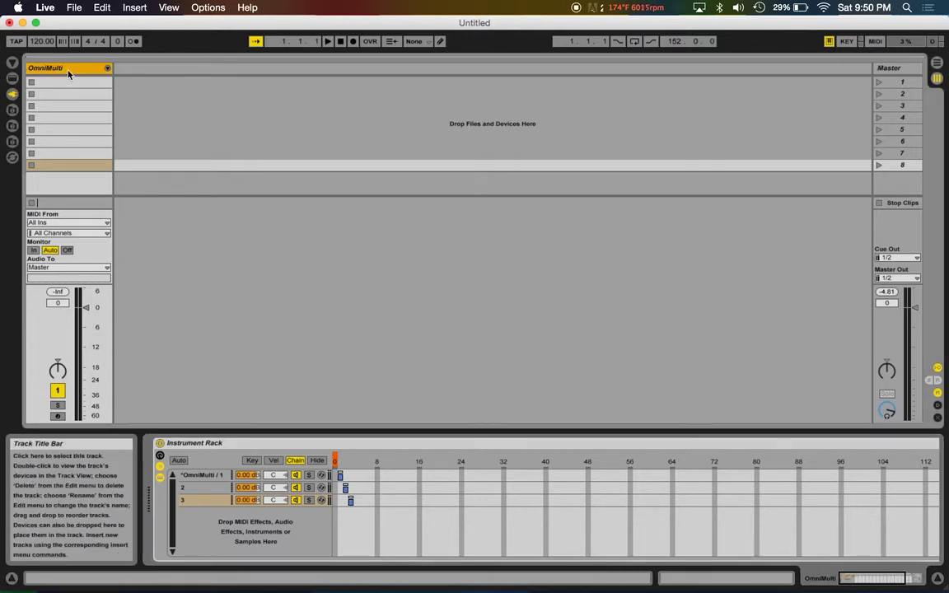
key(super+r)
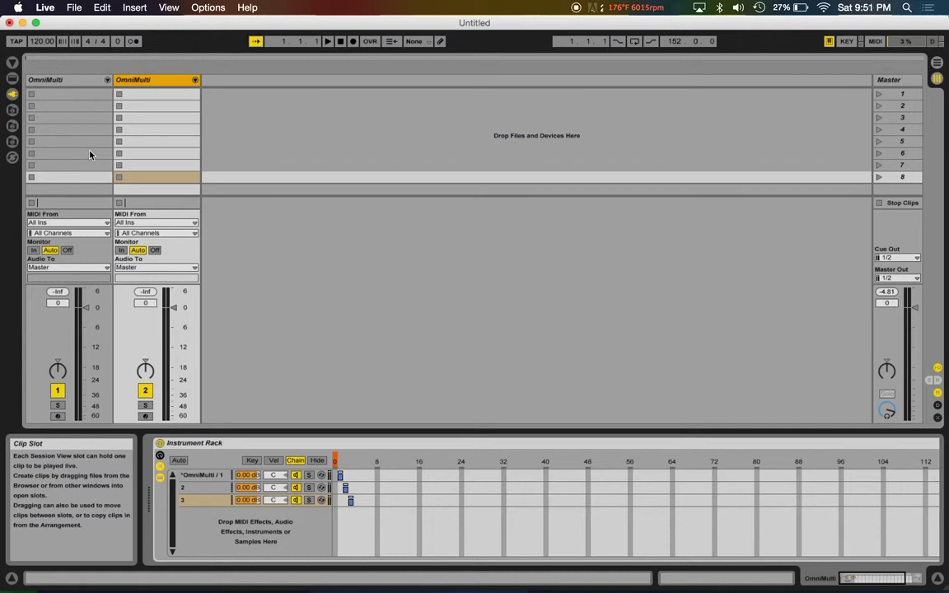
key(Delete)
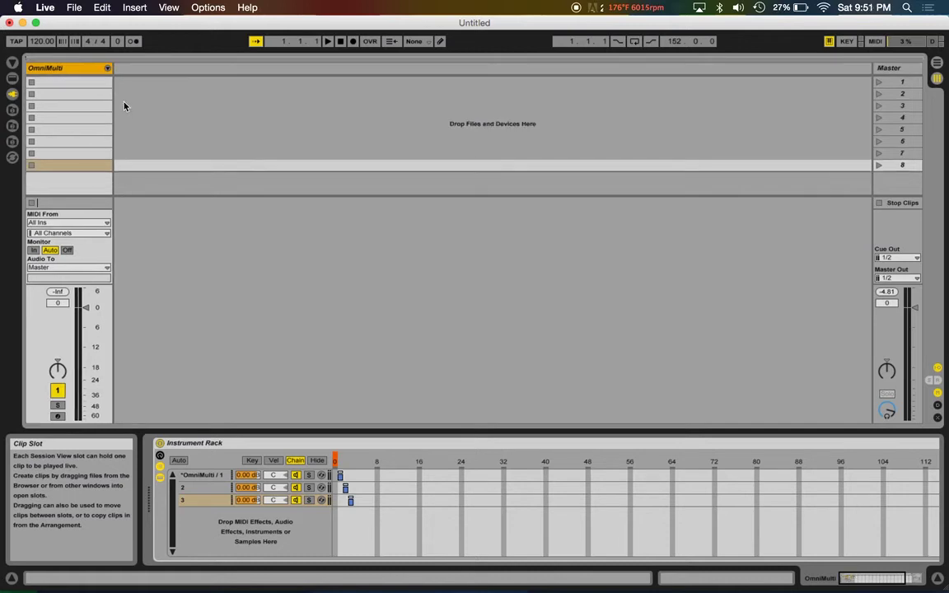
Create an empty one-bar MIDI clip in OmniMulti's first slot and show its envelope settings.
click(86, 82)
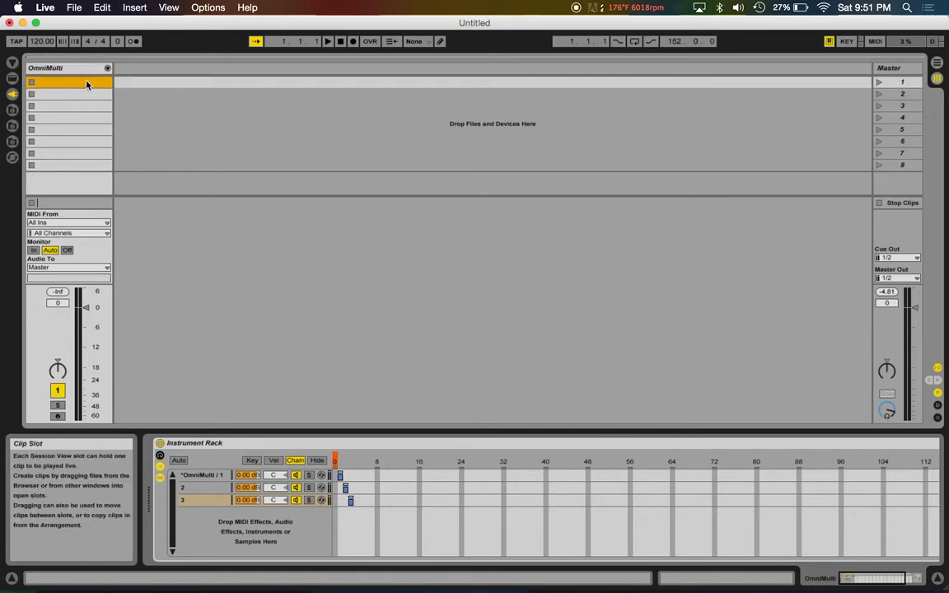
double_click(88, 85)
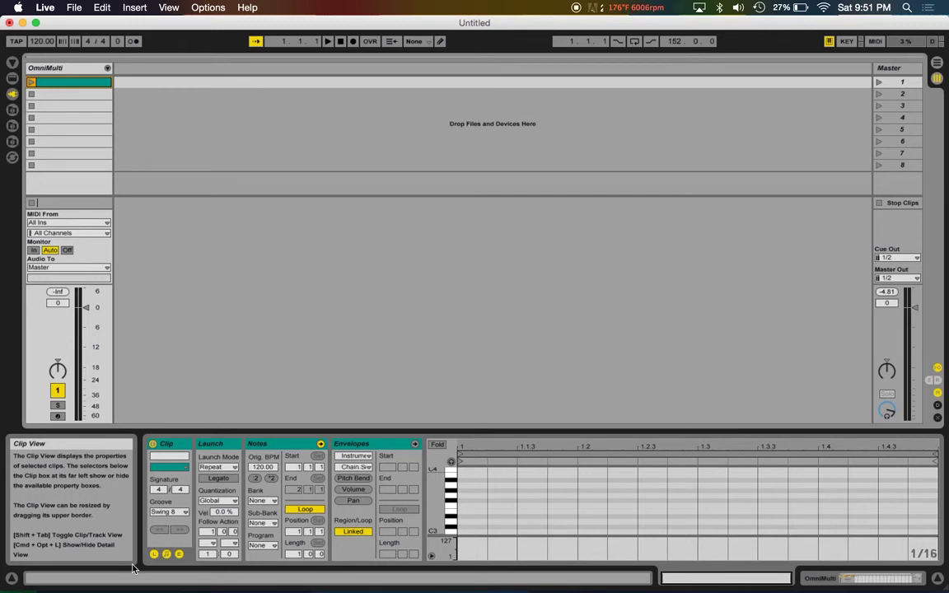
click(178, 555)
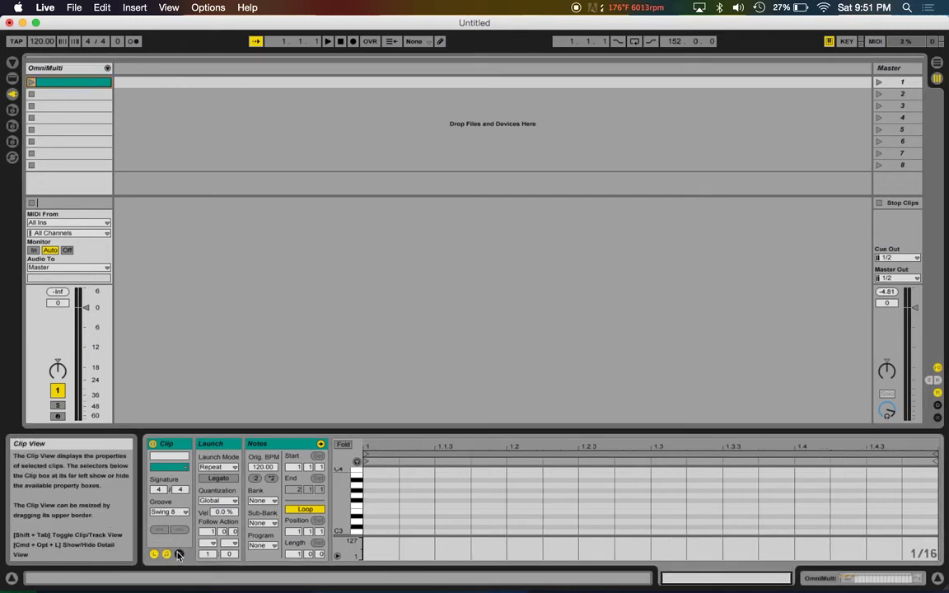
click(179, 555)
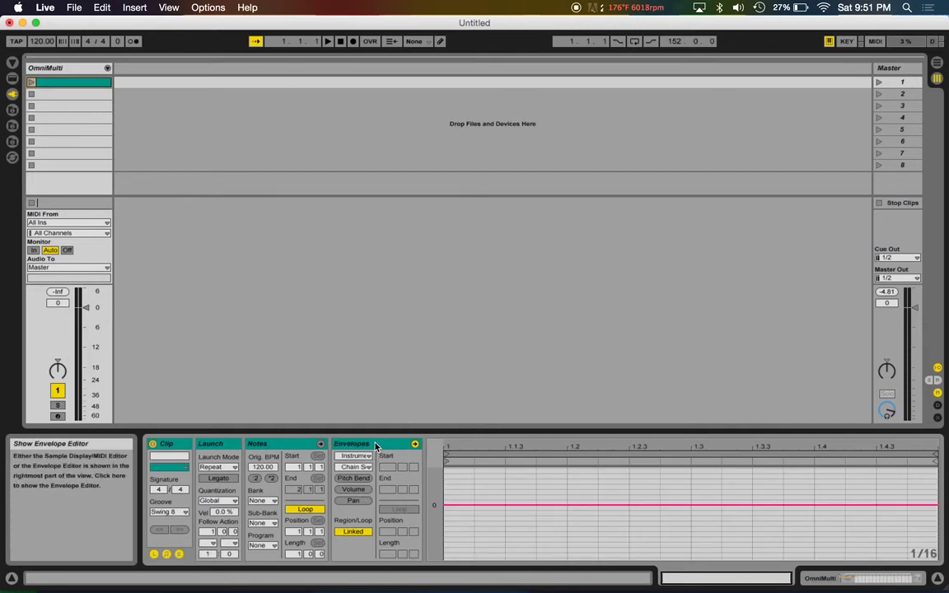
click(179, 555)
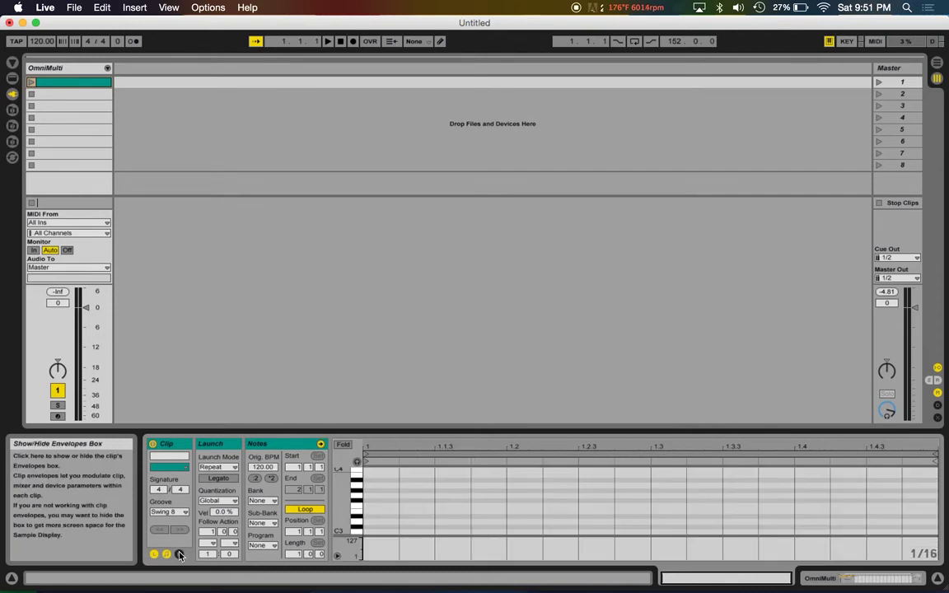
click(179, 555)
click(354, 456)
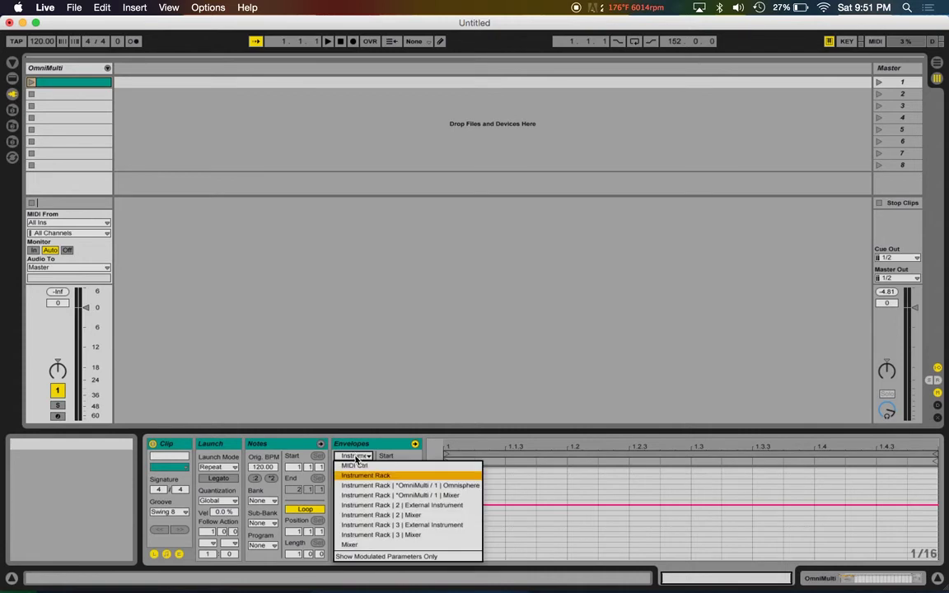
Target the clip envelope at the Instrument Rack's Chain Selector.
click(359, 477)
click(354, 467)
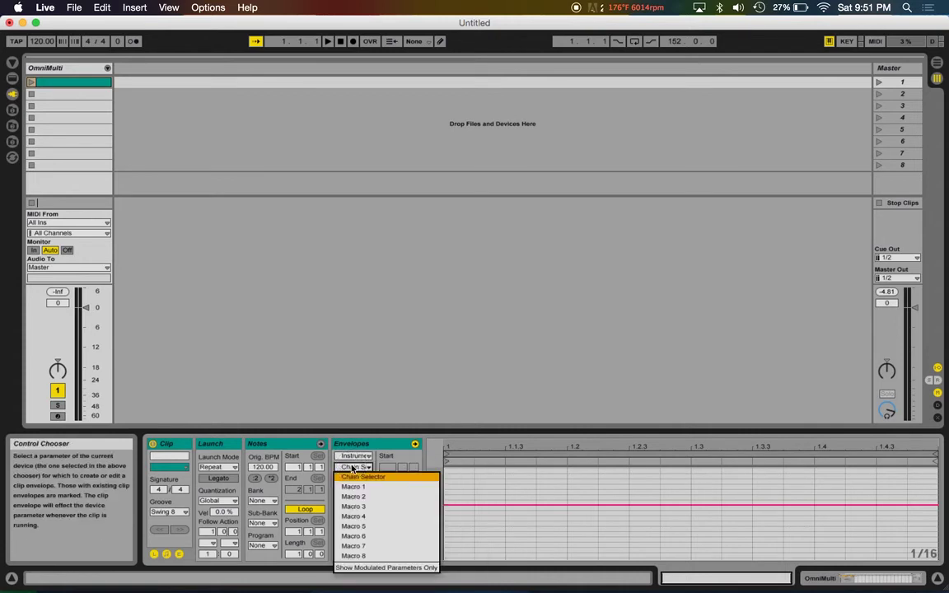
click(354, 478)
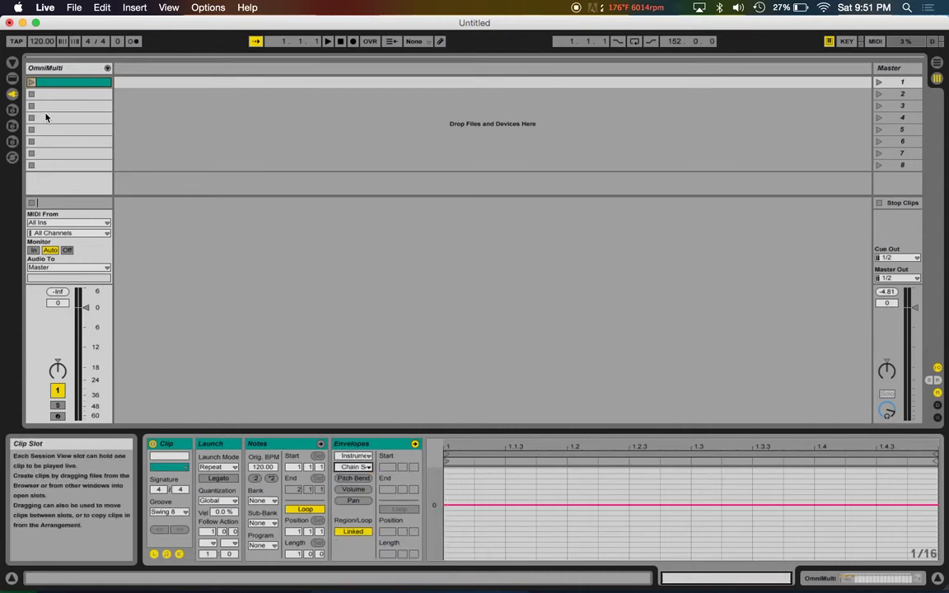
Rename the first clip to Off, briefly checking the rack's chains.
key(super+r)
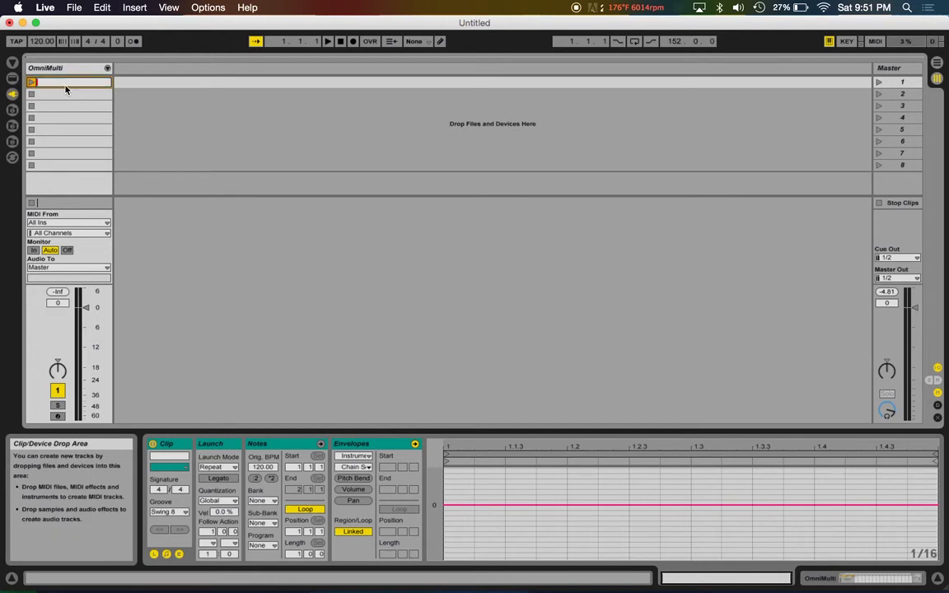
click(76, 68)
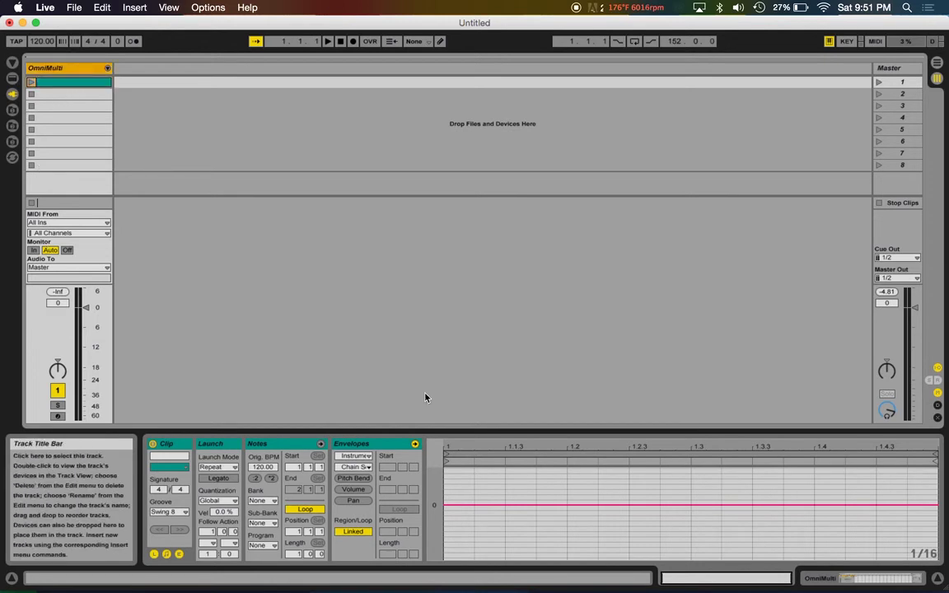
click(869, 580)
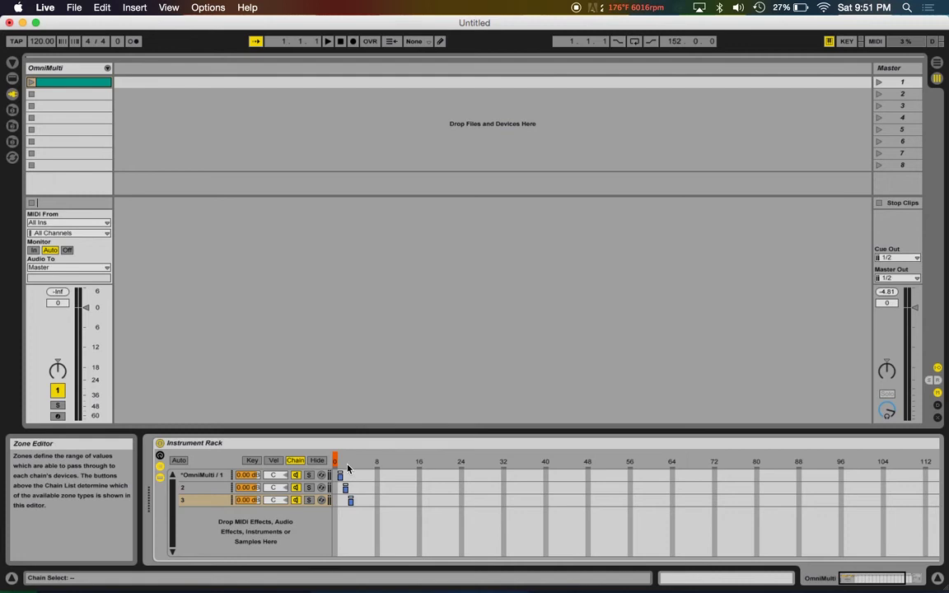
click(873, 578)
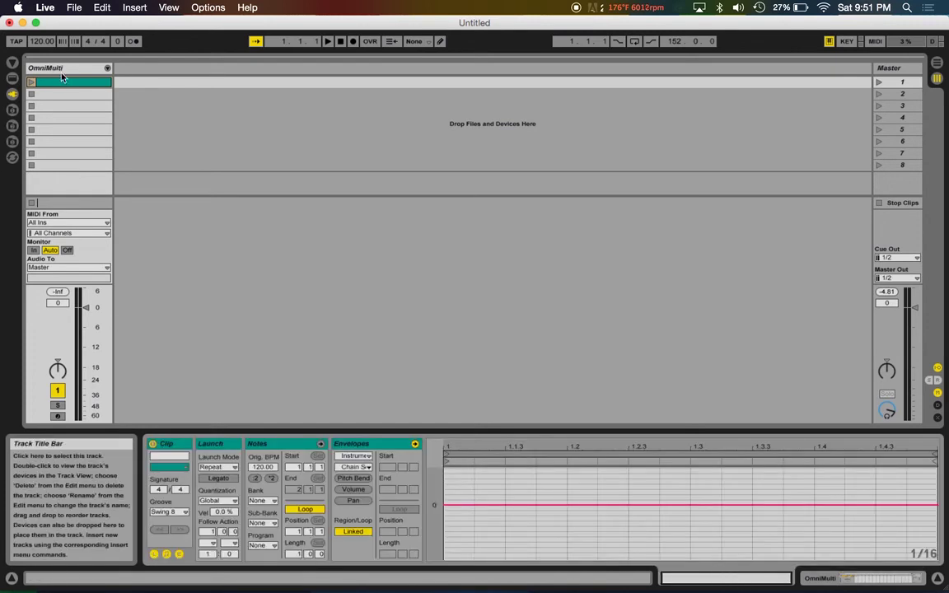
key(Delete)
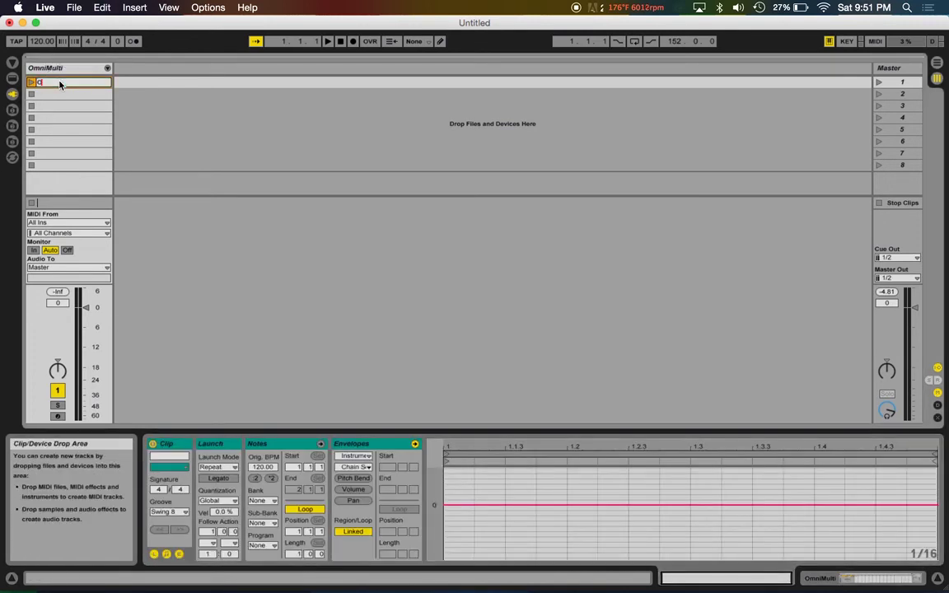
key(super+z)
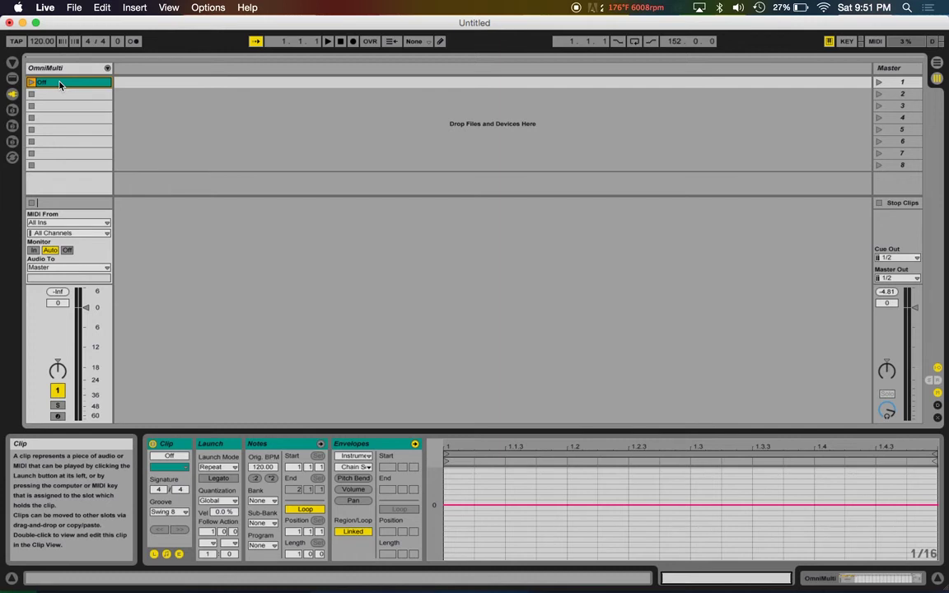
Play the Off clip, then raise the second clip's Chain Selector envelope.
click(32, 82)
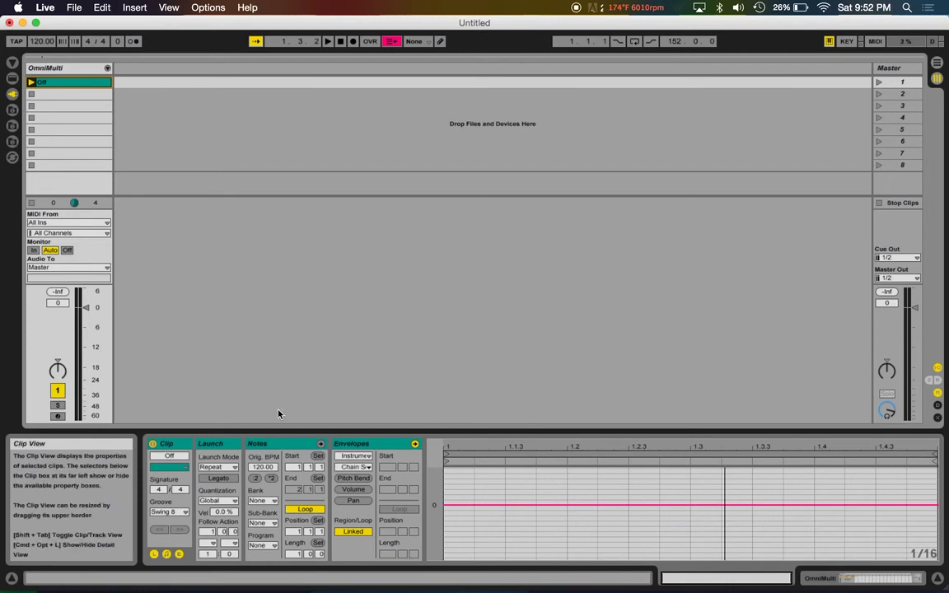
click(74, 94)
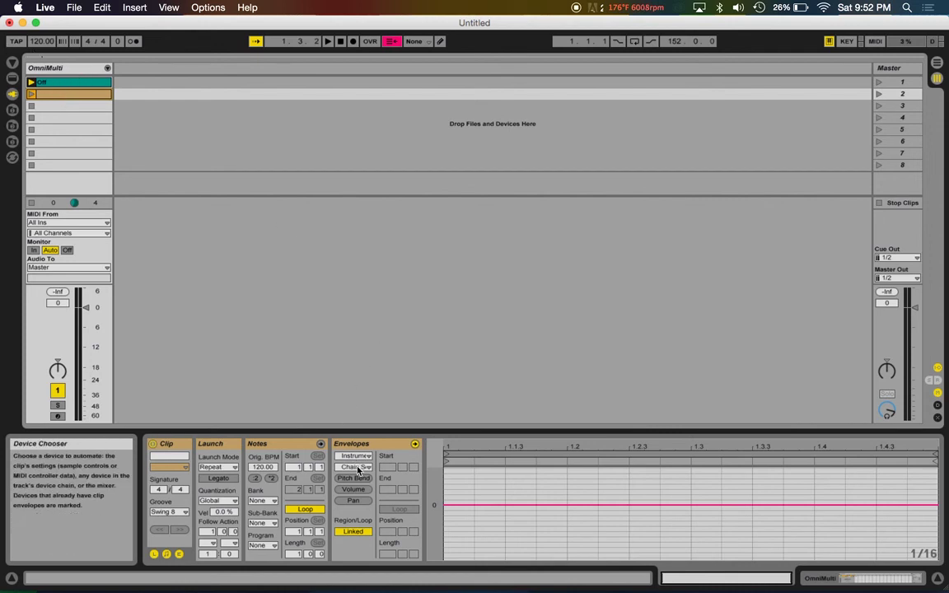
click(478, 504)
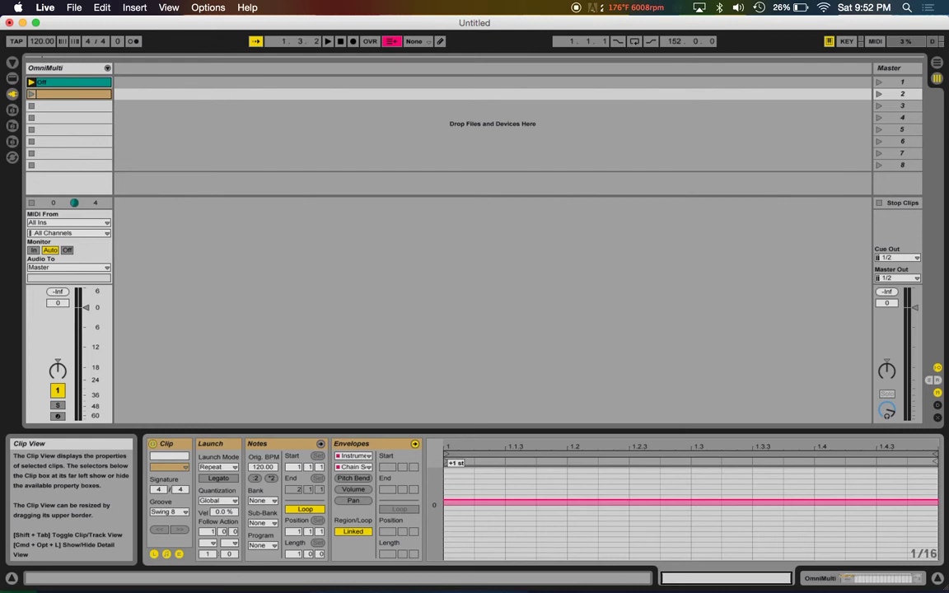
click(68, 96)
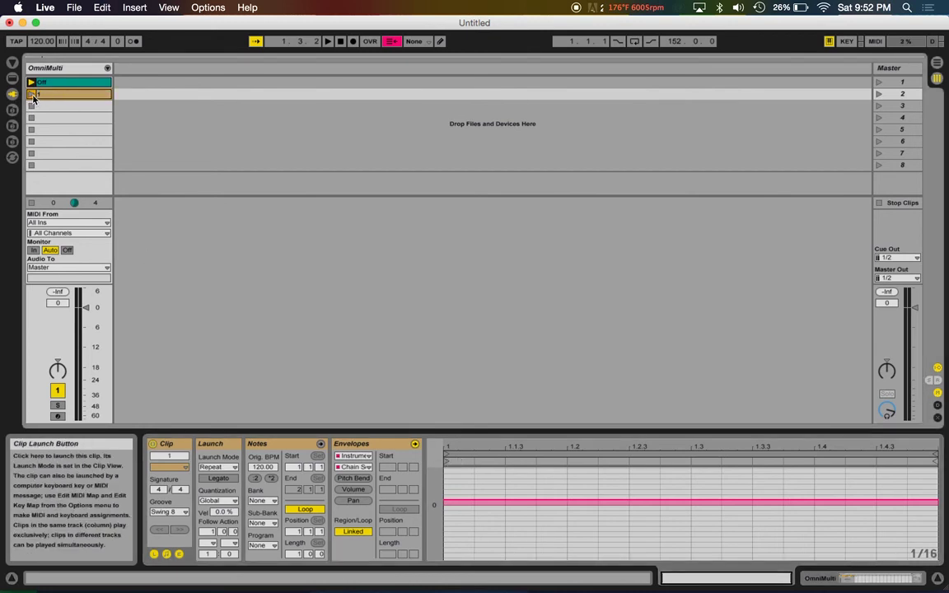
Launch clip 1 and check which rack chain it selects.
click(31, 95)
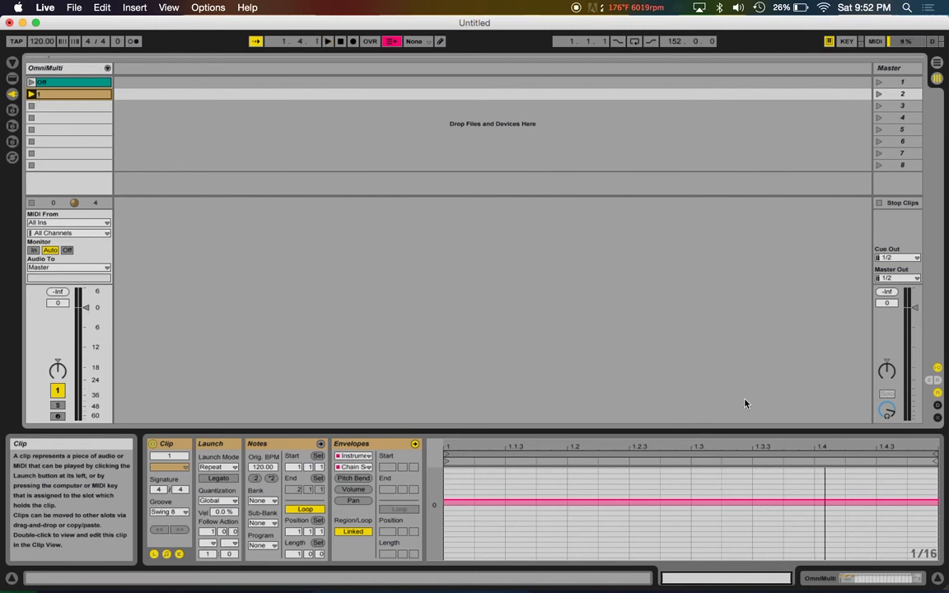
click(859, 571)
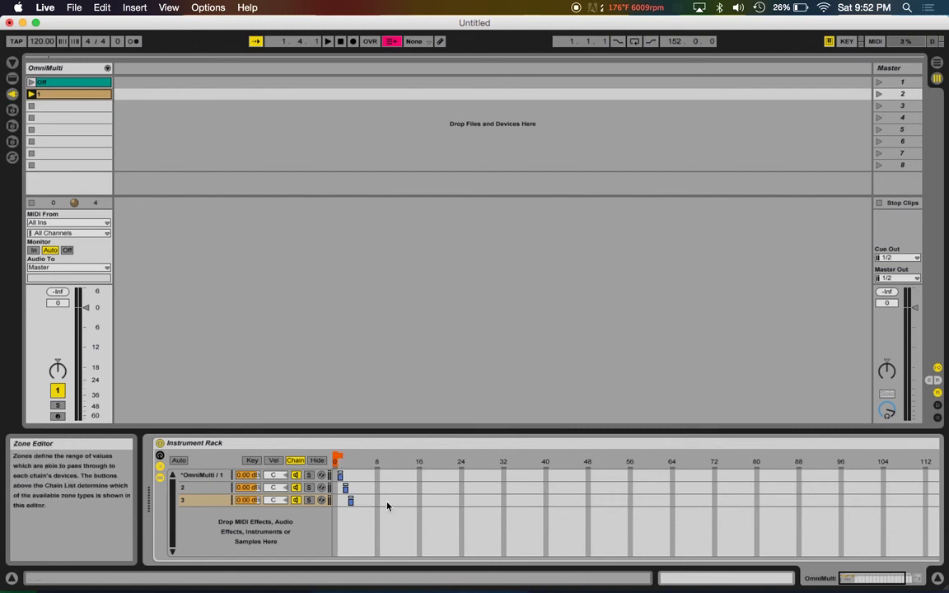
click(865, 579)
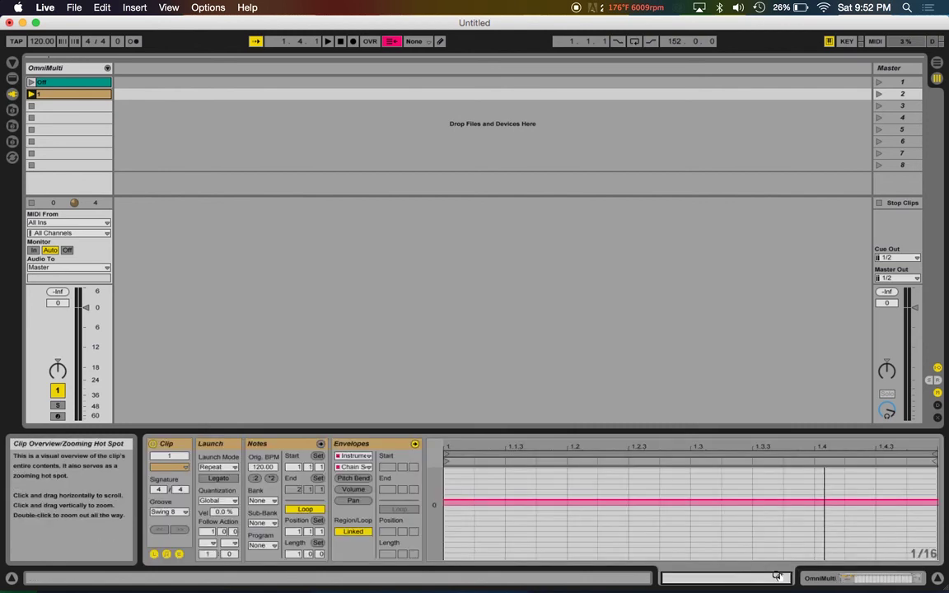
Create a clip named 2 in the third slot and raise its chain envelope higher.
double_click(48, 106)
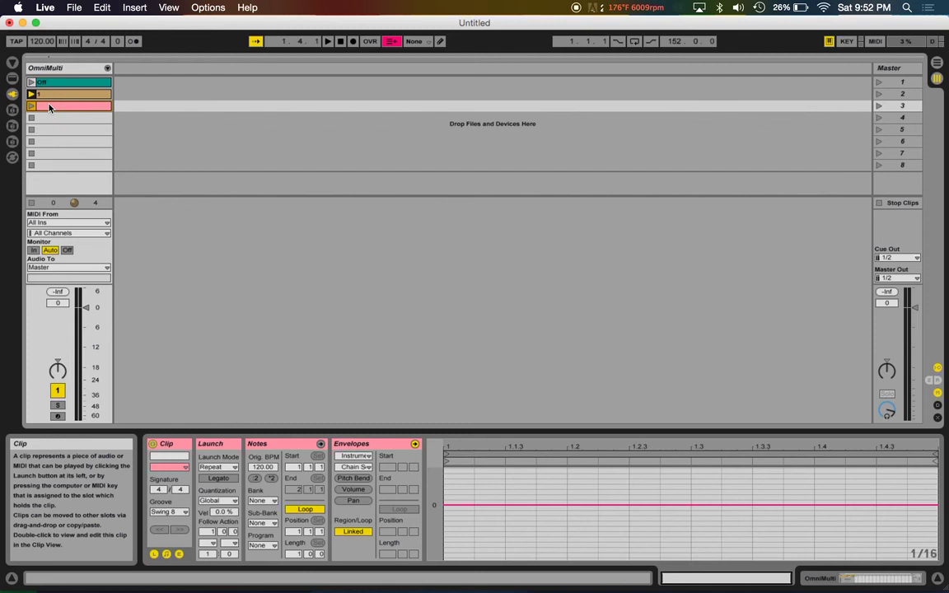
key(super+r)
text(2)
key(Return)
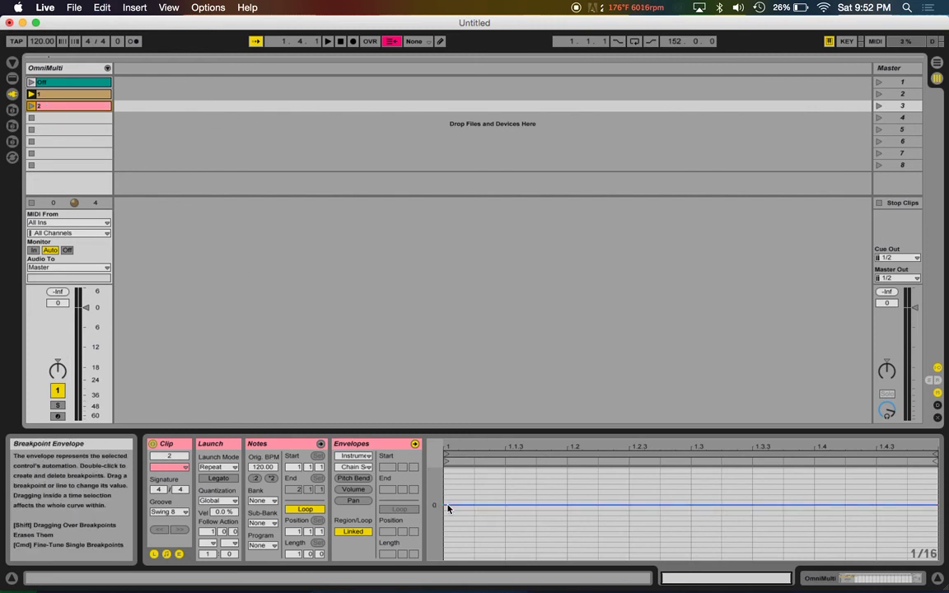
drag(448, 506, 448, 500)
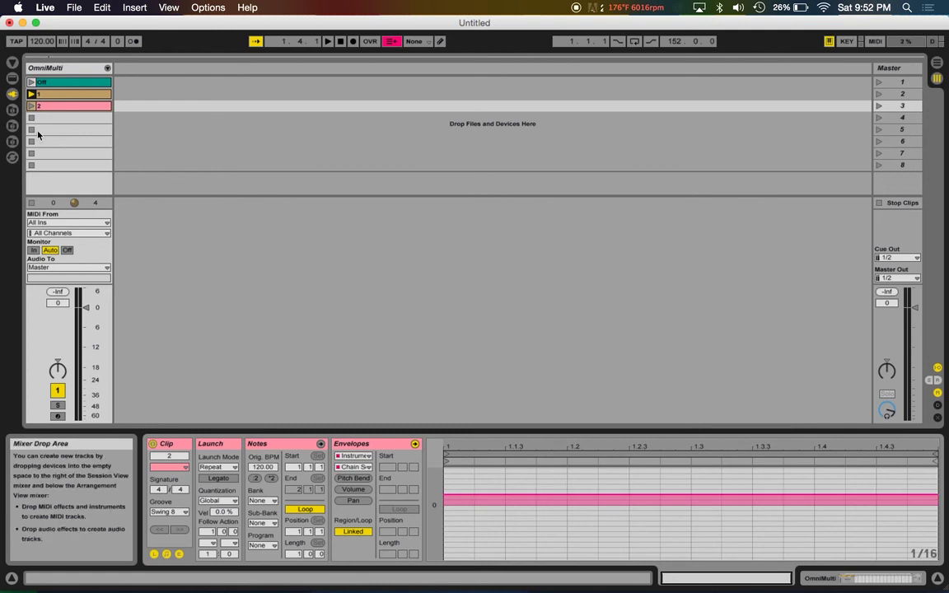
click(57, 105)
Duplicate clip 2, rename the copy 3, and colour it lavender.
key(super+d)
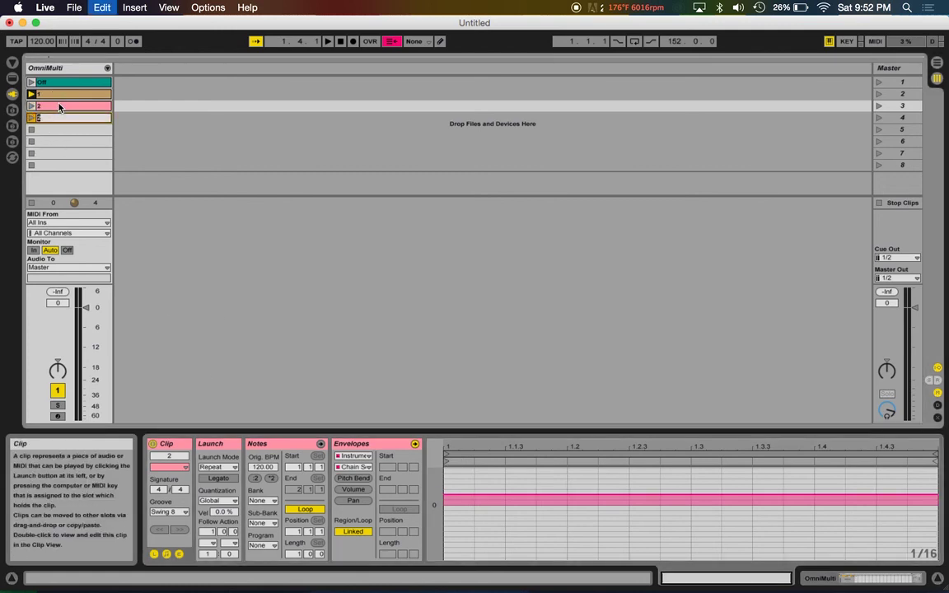
key(super+r)
text(3)
key(Return)
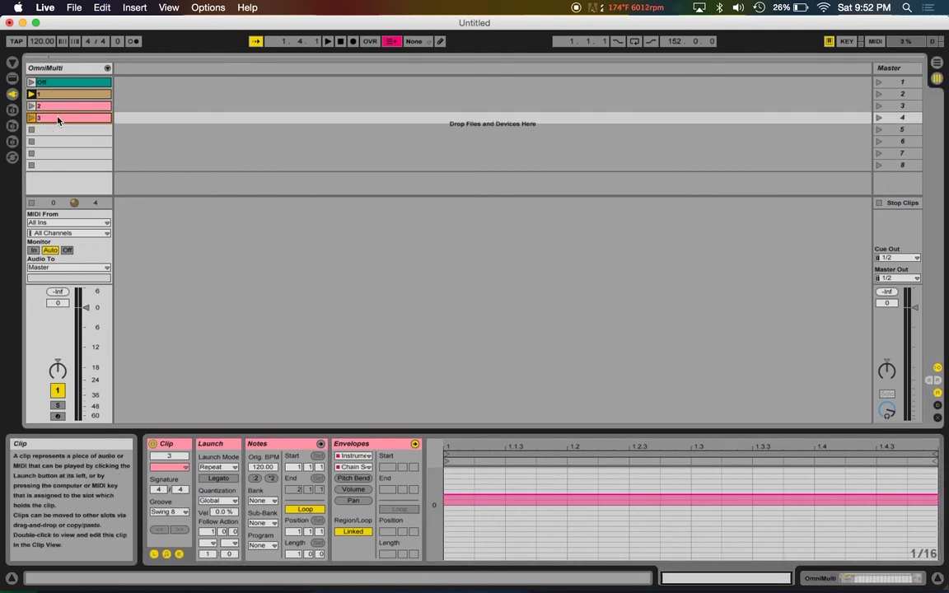
click(169, 467)
click(148, 406)
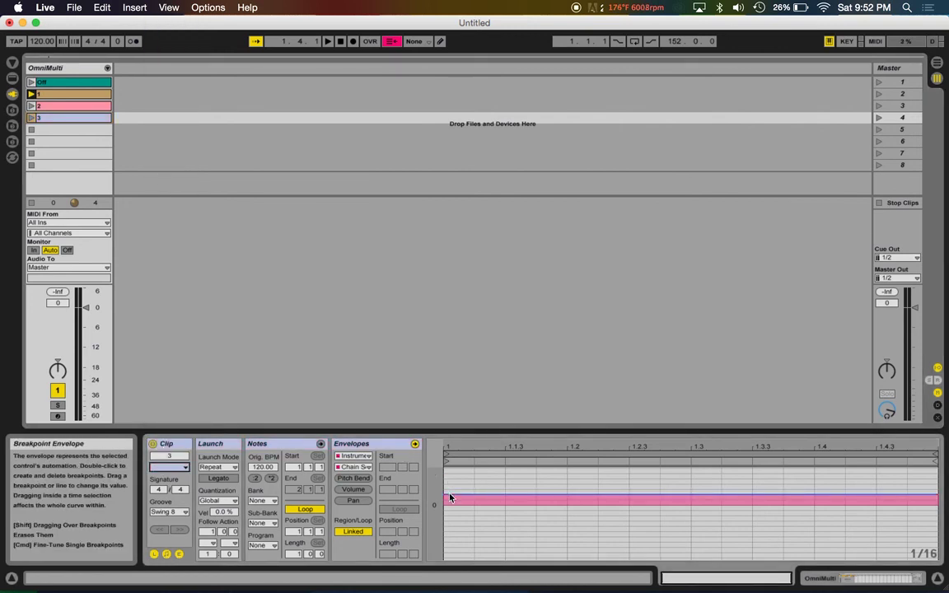
Show the rack's chains and, with launch quantization None, launch clips 2 and 3.
click(844, 577)
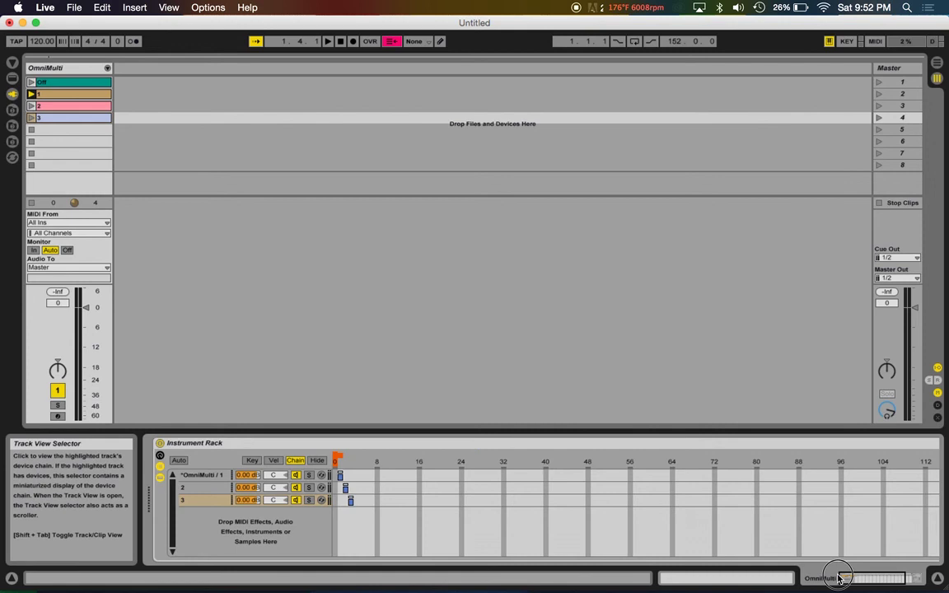
click(417, 43)
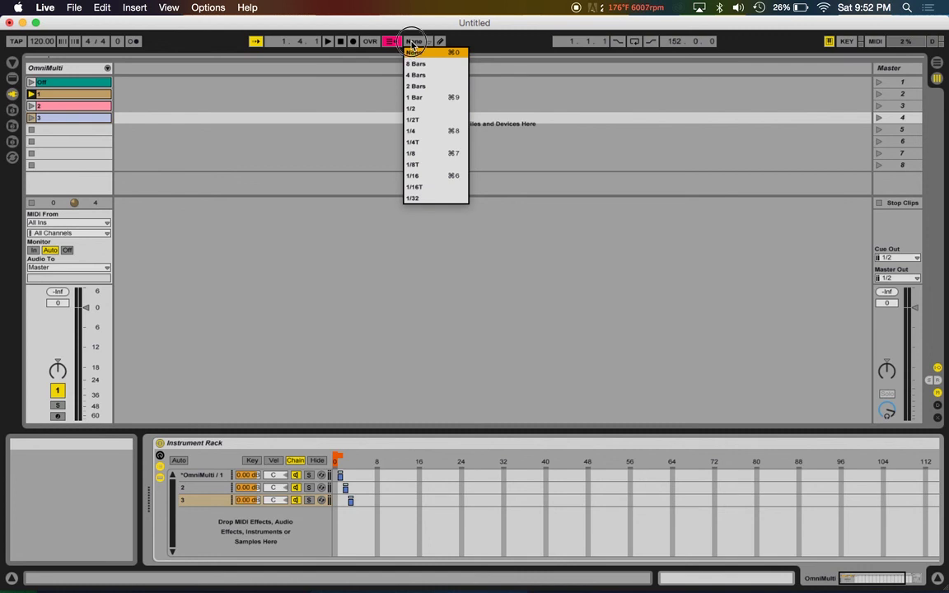
click(412, 53)
click(31, 106)
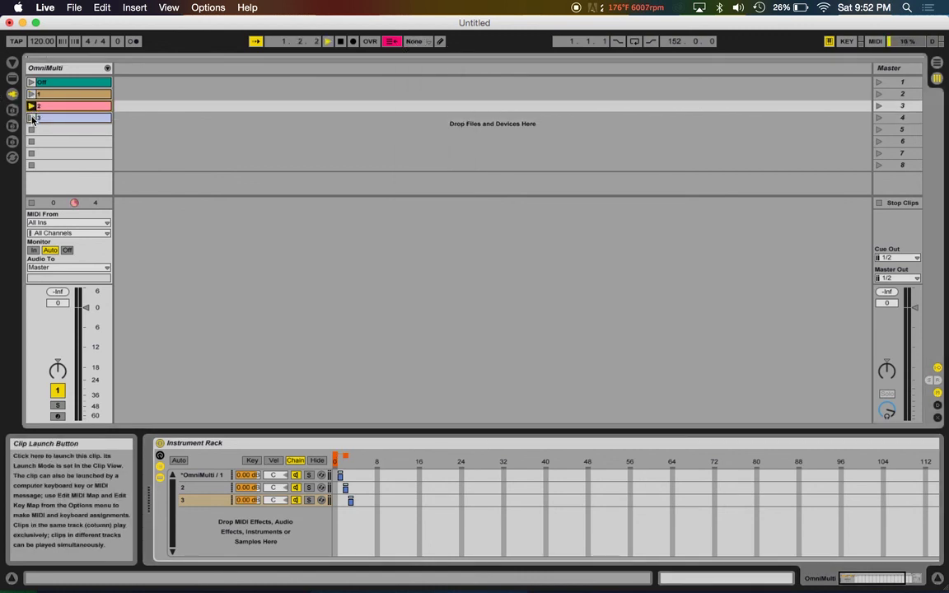
click(31, 118)
Launch clip 2 at 1 Bar quantization, then at None launch clips 1, 2, 1 and Off.
click(415, 41)
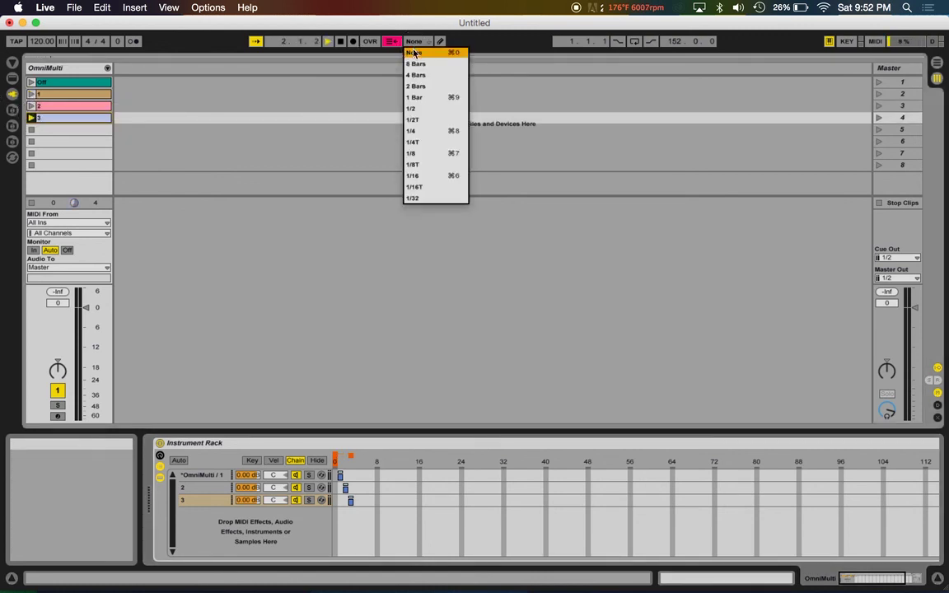
click(413, 97)
click(32, 107)
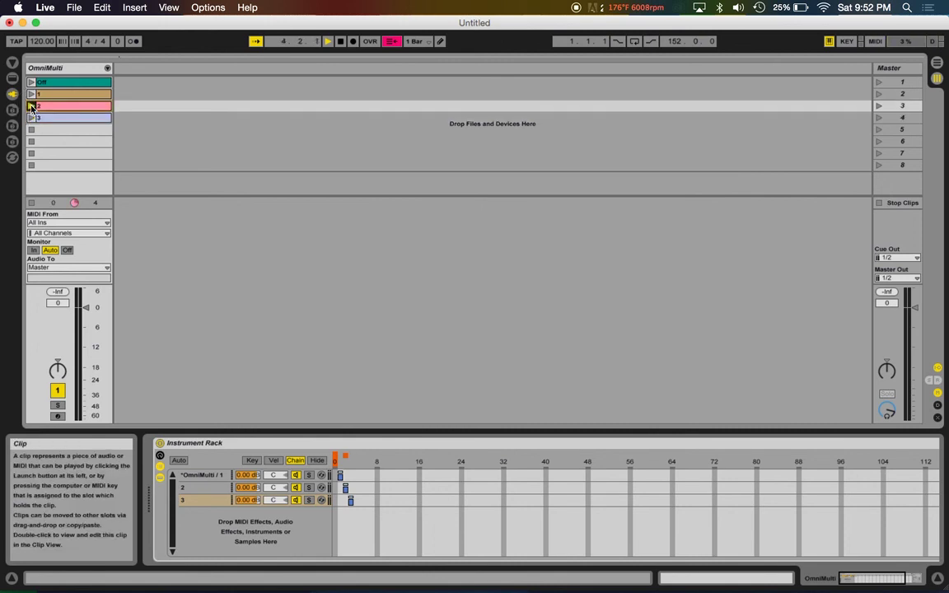
click(417, 41)
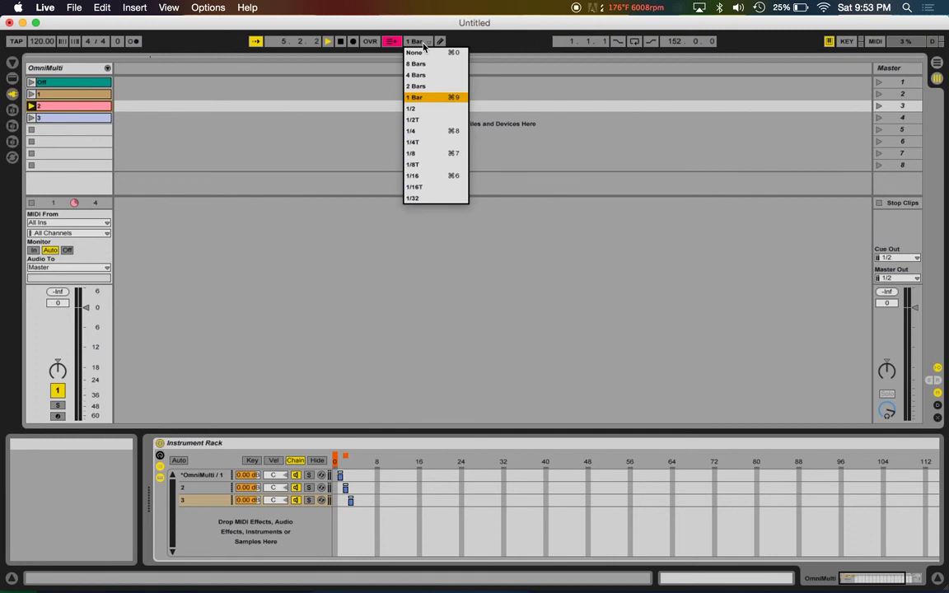
click(421, 53)
click(31, 94)
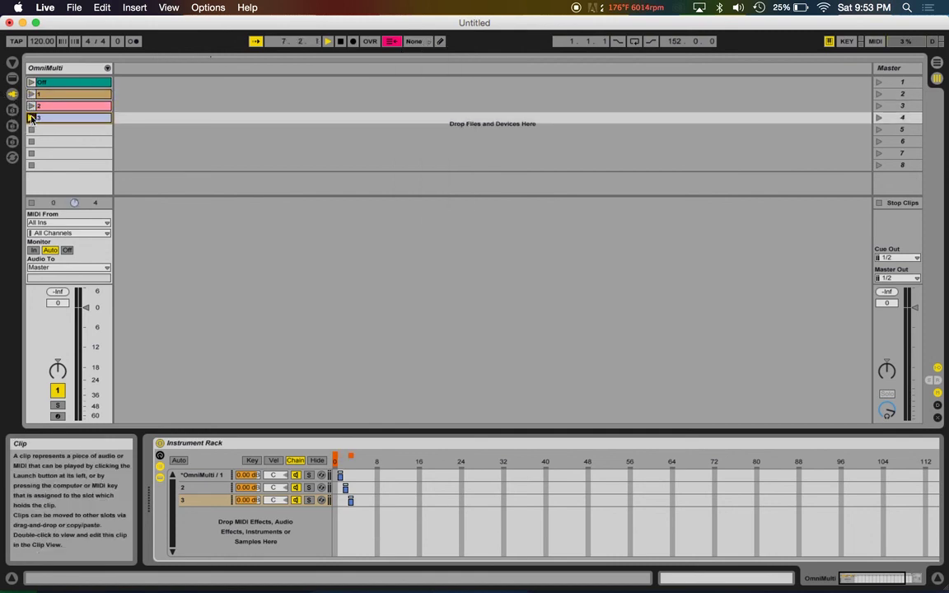
click(32, 106)
click(31, 94)
click(31, 82)
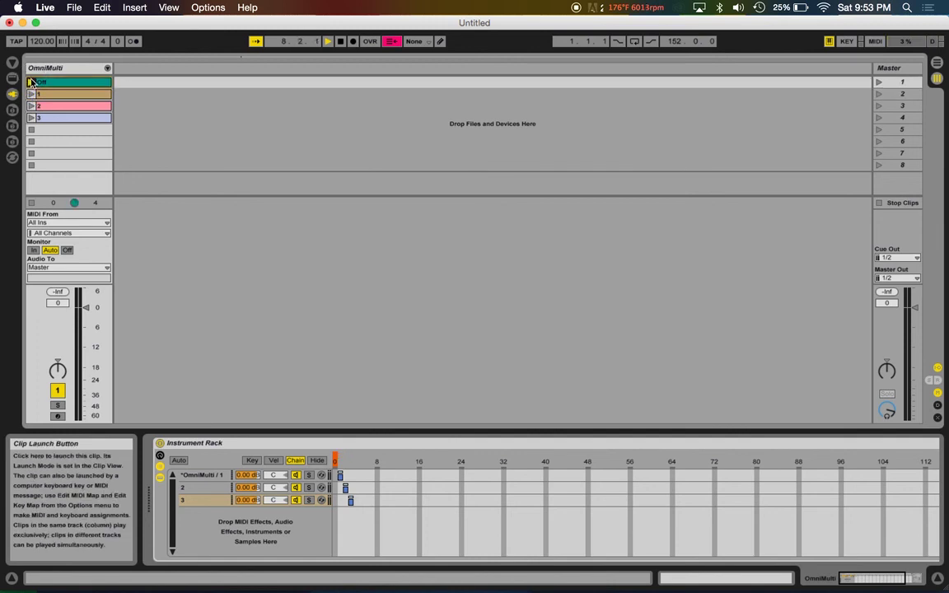